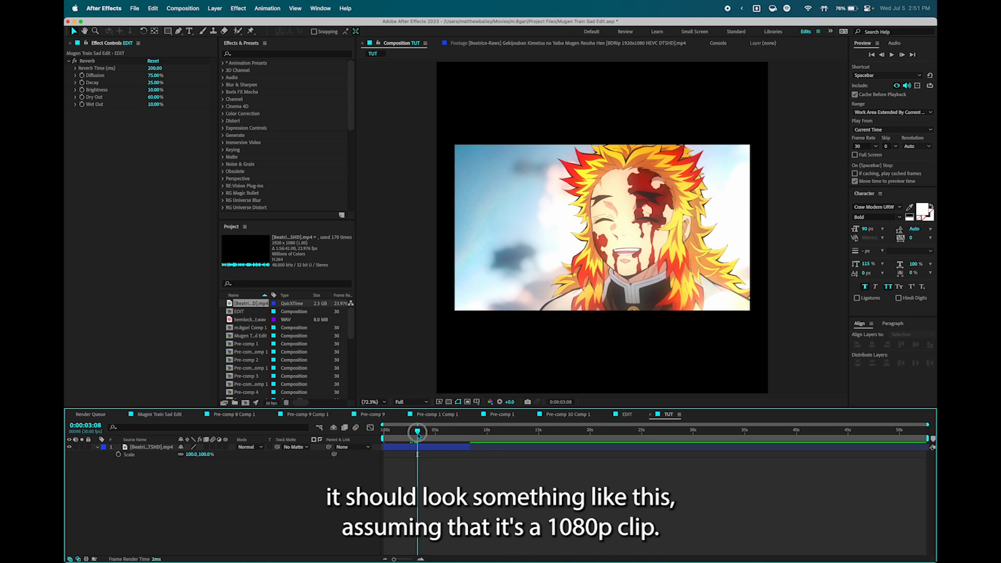
- Review the basic and advanced composition settings of the TUT composition, and close them
key(super+k)
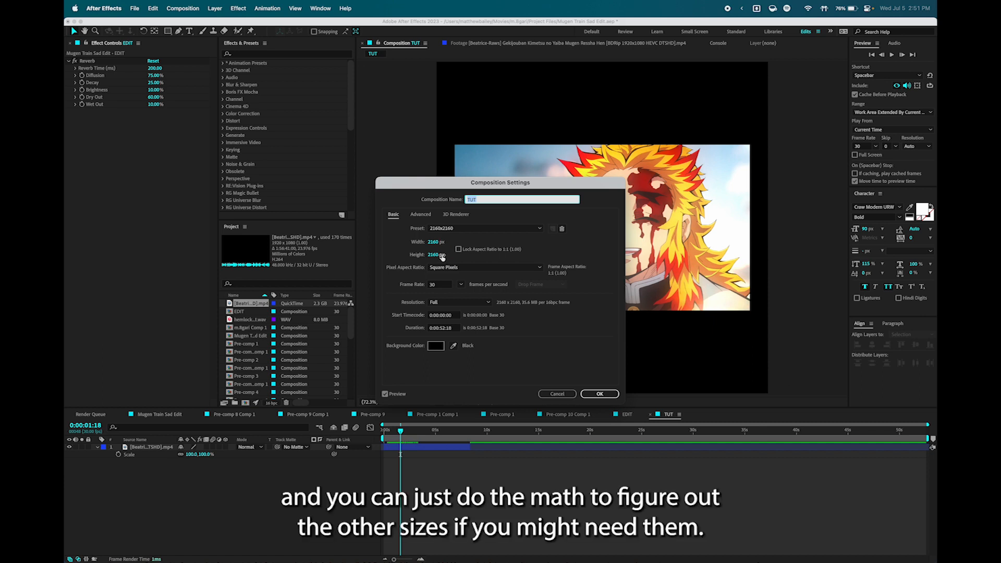
click(421, 215)
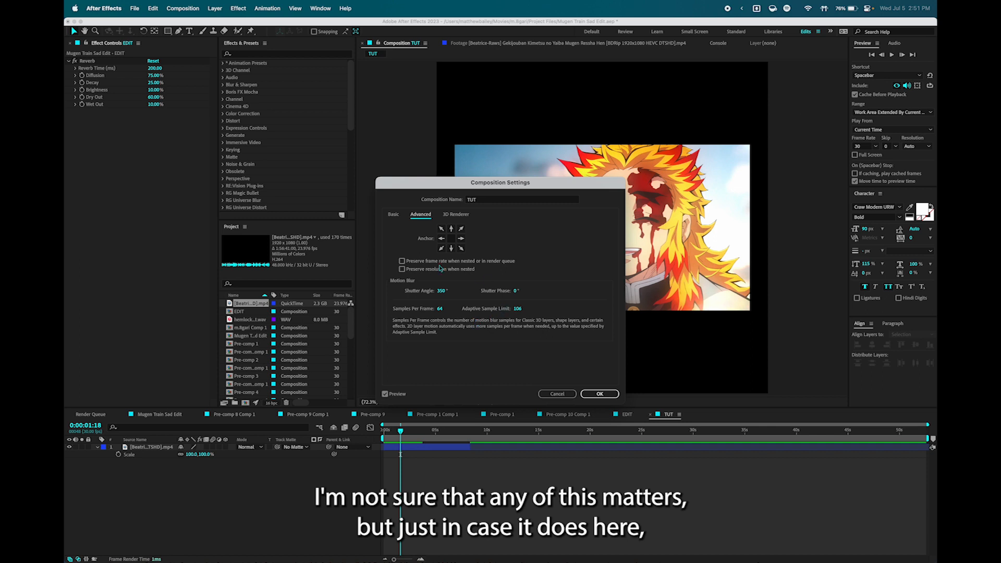
click(397, 214)
click(588, 395)
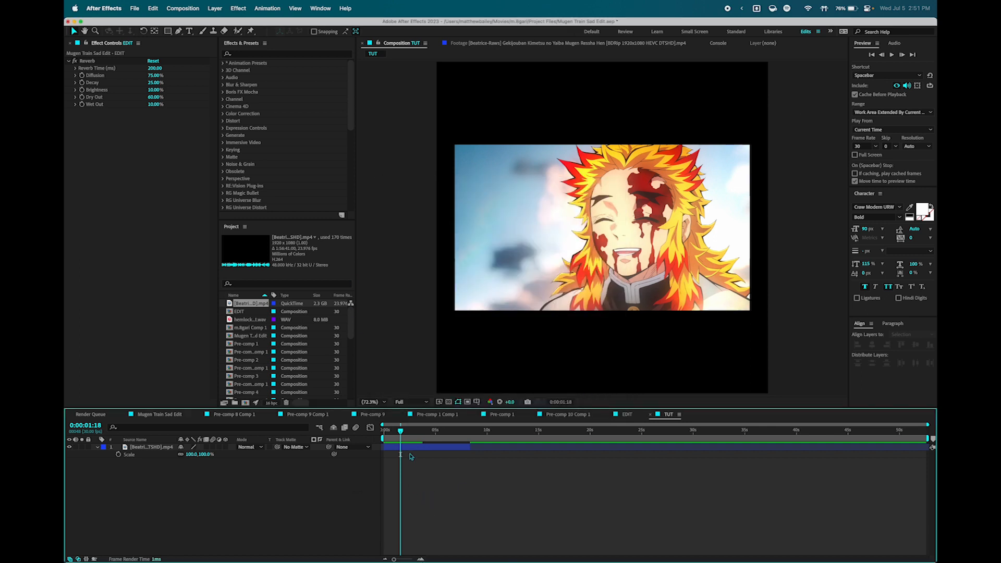
- Scale the video clip to 203% and shift its horizontal position to about 570 to center the character
click(410, 448)
click(200, 454)
text(203)
key(Return)
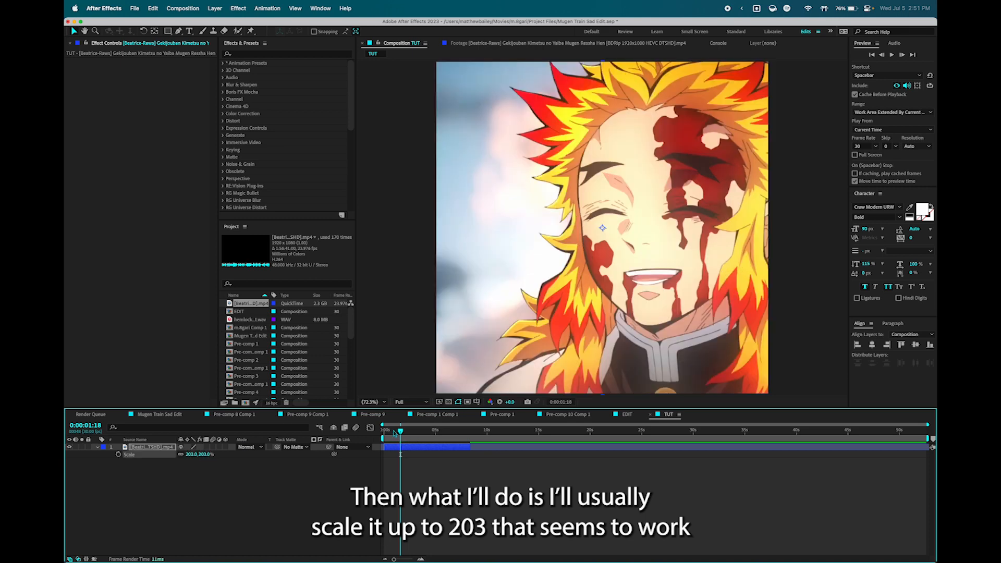
key(p)
drag(182, 454, 163, 454)
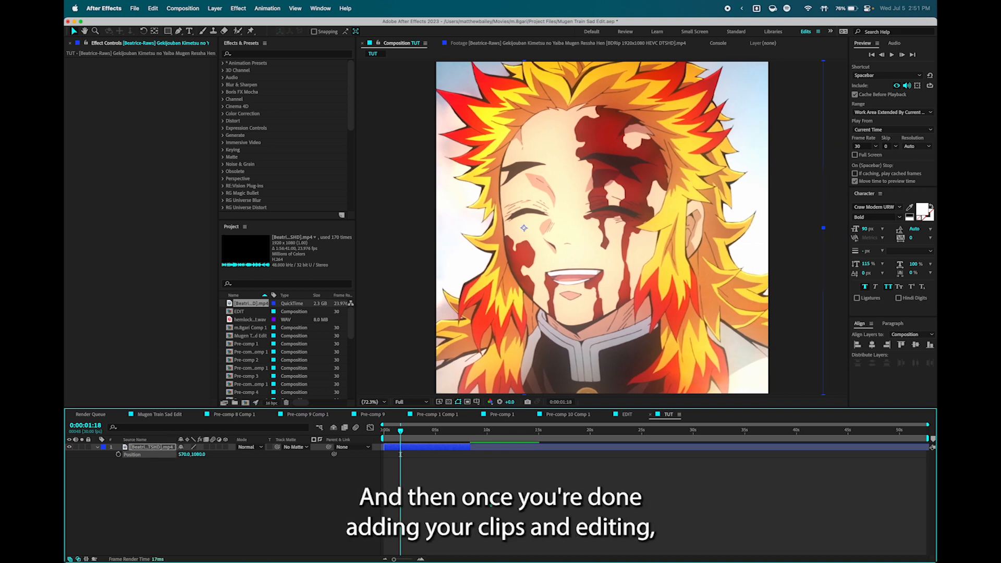
- Add two adjustment layers above the clip, starting at the beginning of the timeline
click(491, 504)
drag(432, 431, 340, 442)
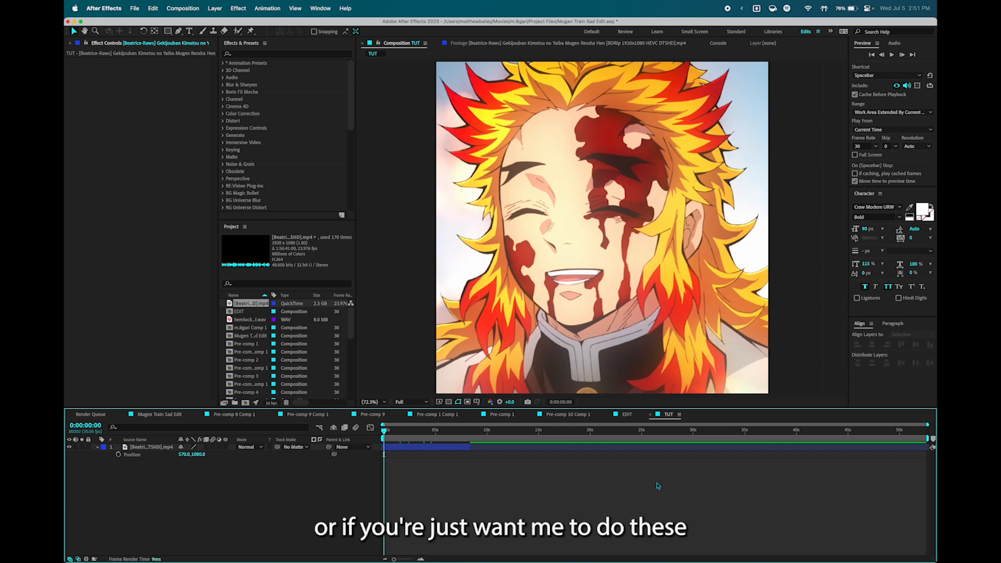
key(super+alt+y)
key(super+alt+y)
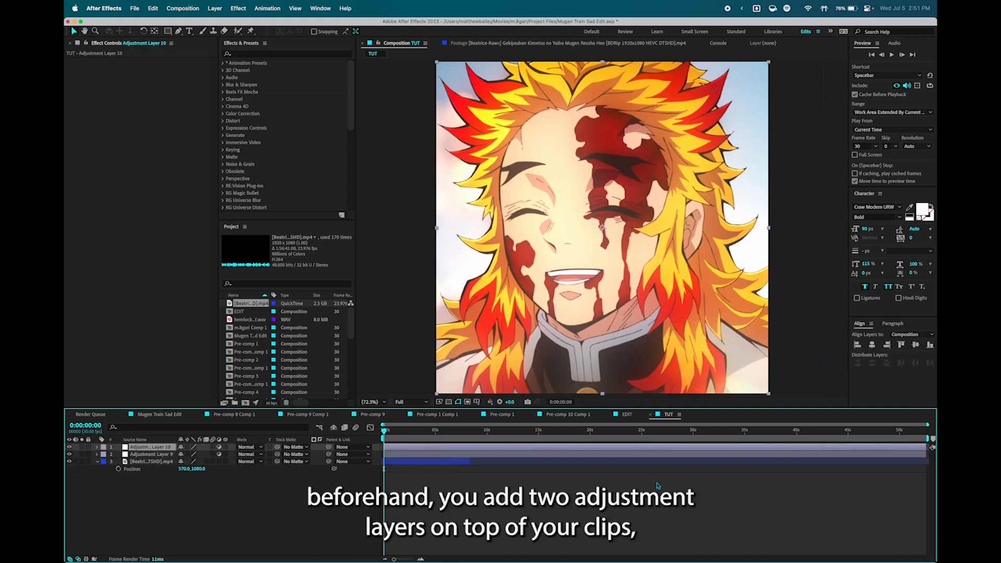
- Split the layers at 0:00:08:15 and delete the excess, so both adjustment layers end with the clip
click(471, 433)
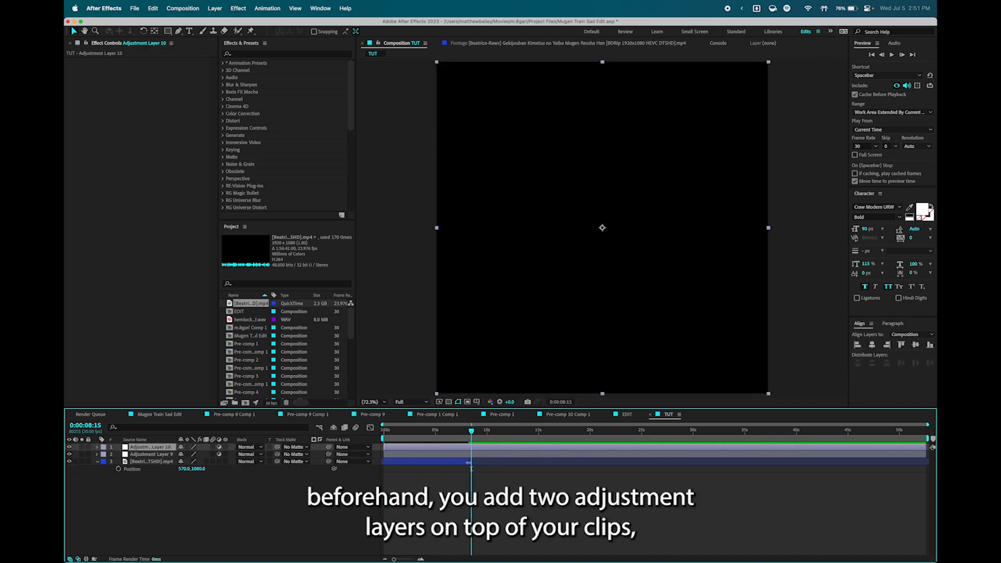
key(super+a)
key(super+shift+d)
key(Delete)
- Apply the Cartoon effect to the top adjustment layer, previewing the frame at 0:00:02:22
click(412, 430)
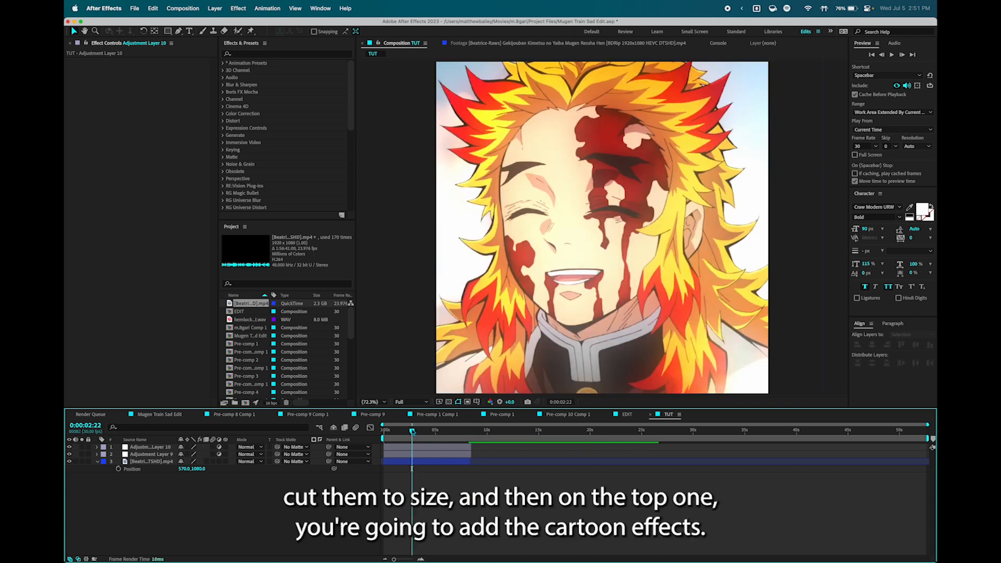
click(414, 451)
key(ctrl+space)
text(cart)
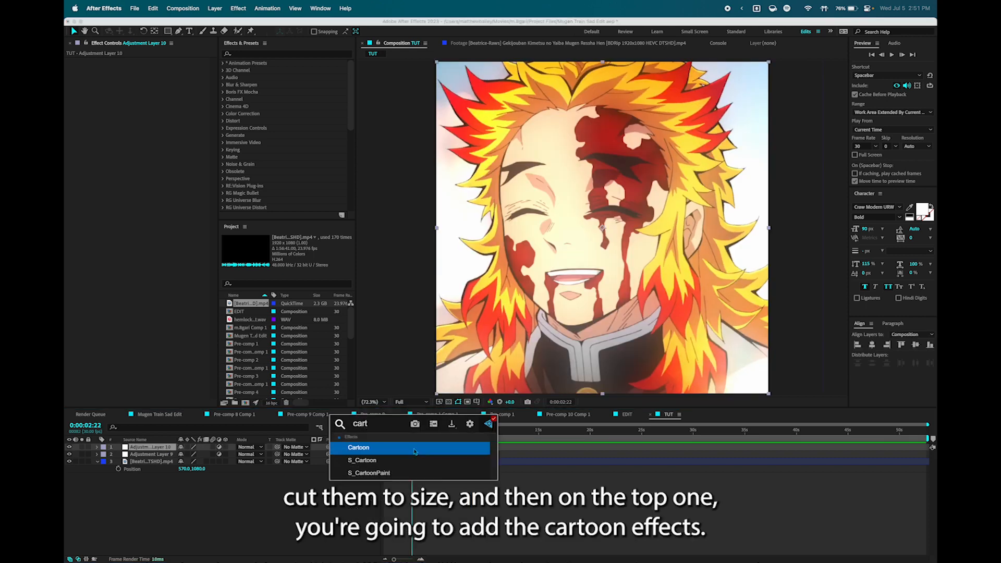
key(Return)
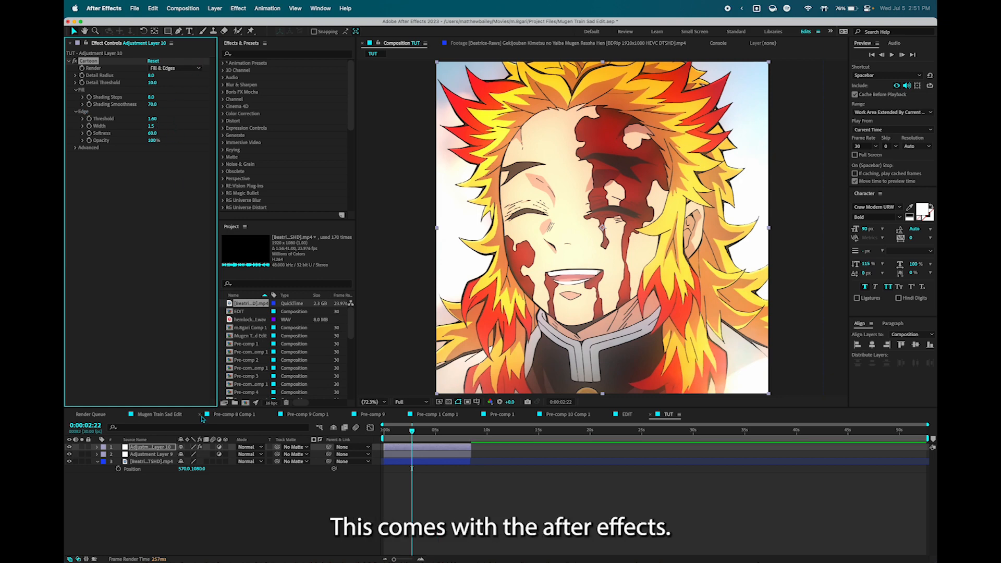
- Shift the clip's horizontal position to about 605, and set the Cartoon effect's edge threshold to 1.4
drag(184, 469, 202, 469)
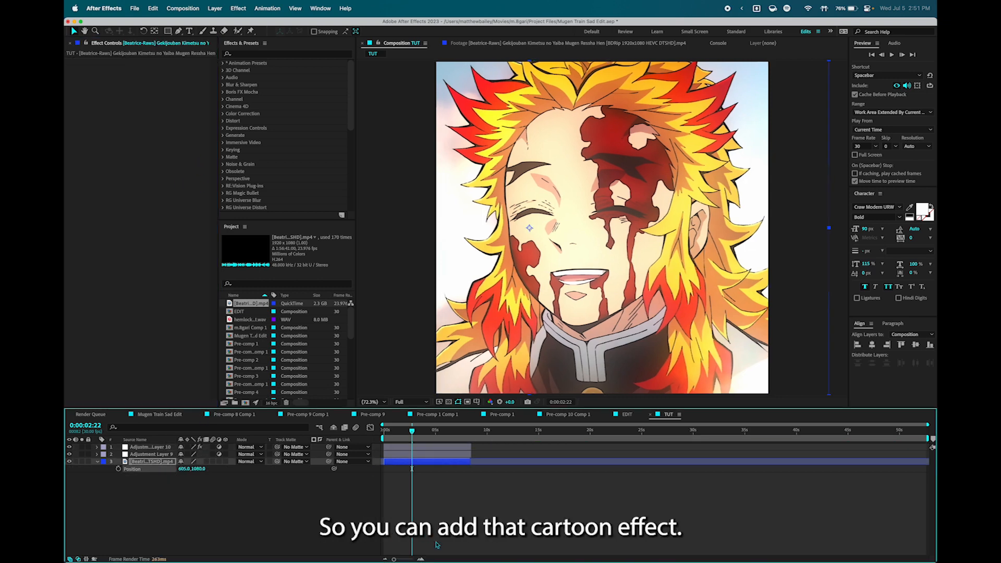
click(442, 447)
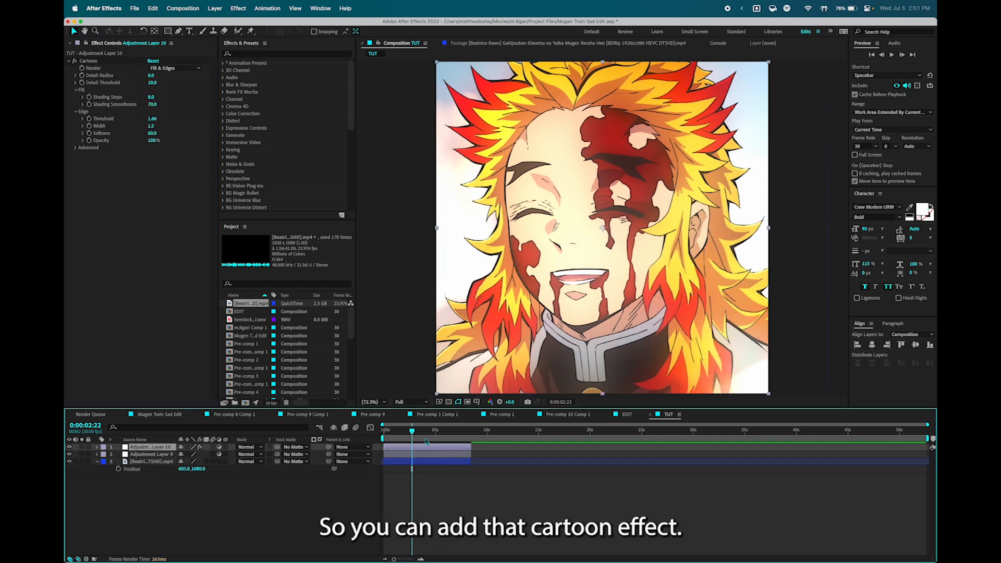
click(153, 119)
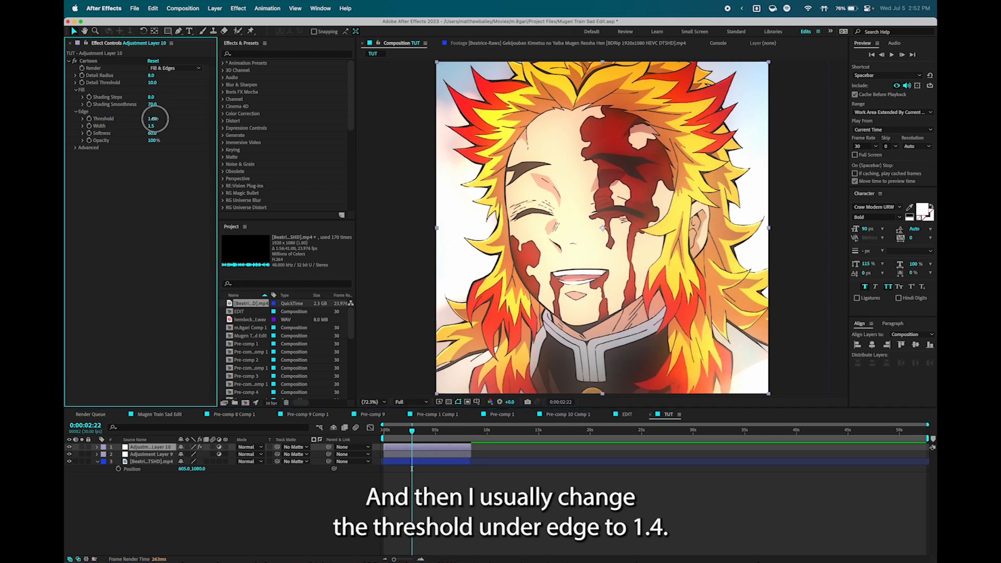
text(1.4)
key(Return)
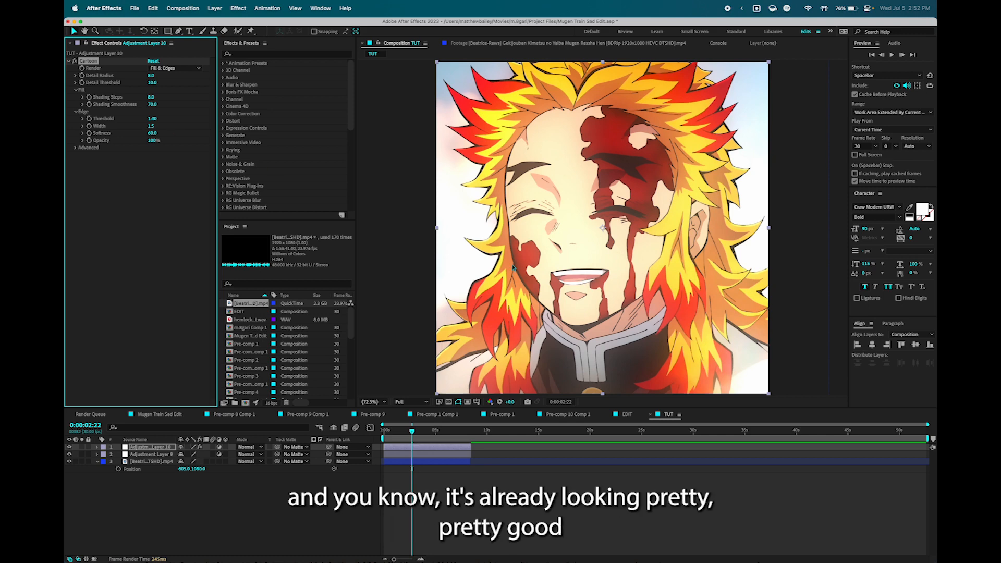
- Toggle the visibility of the top adjustment layer to compare the image with and without the Cartoon effect
click(560, 506)
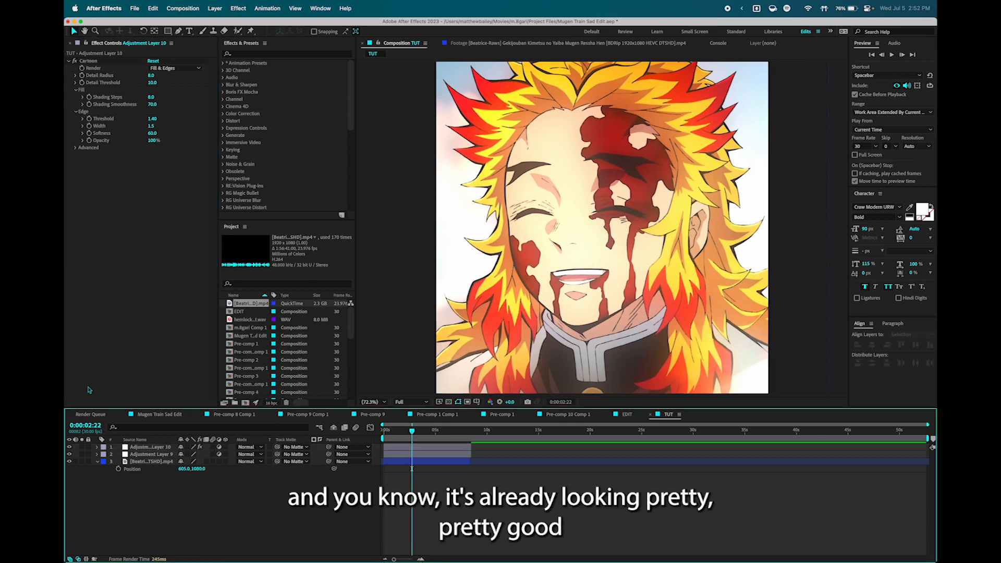
click(69, 448)
click(69, 448)
click(69, 448)
click(69, 447)
- Apply the Sharpen effect to the lower adjustment layer with a sharpen amount of 70
click(420, 456)
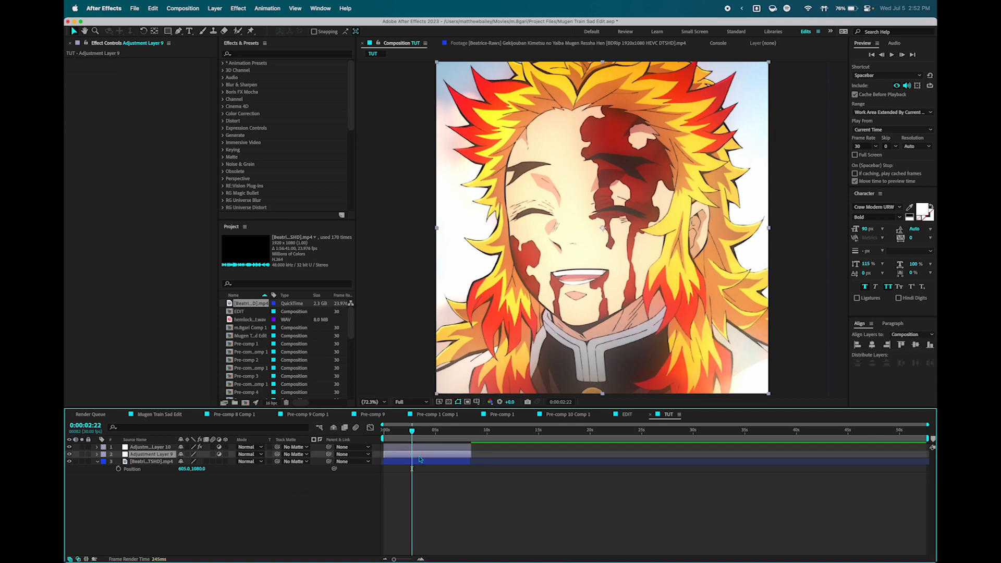
key(ctrl+space)
text(sha)
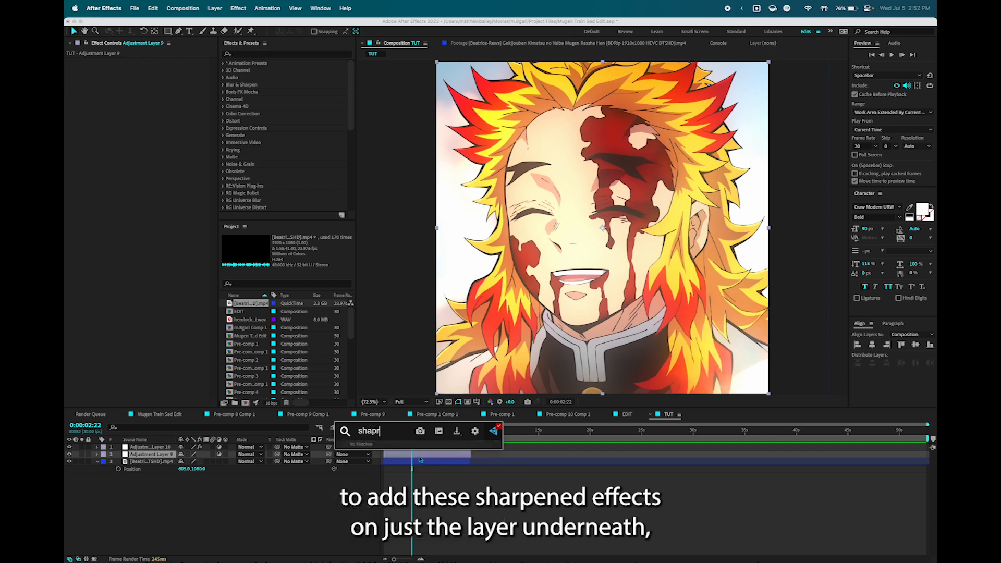
text(rpen)
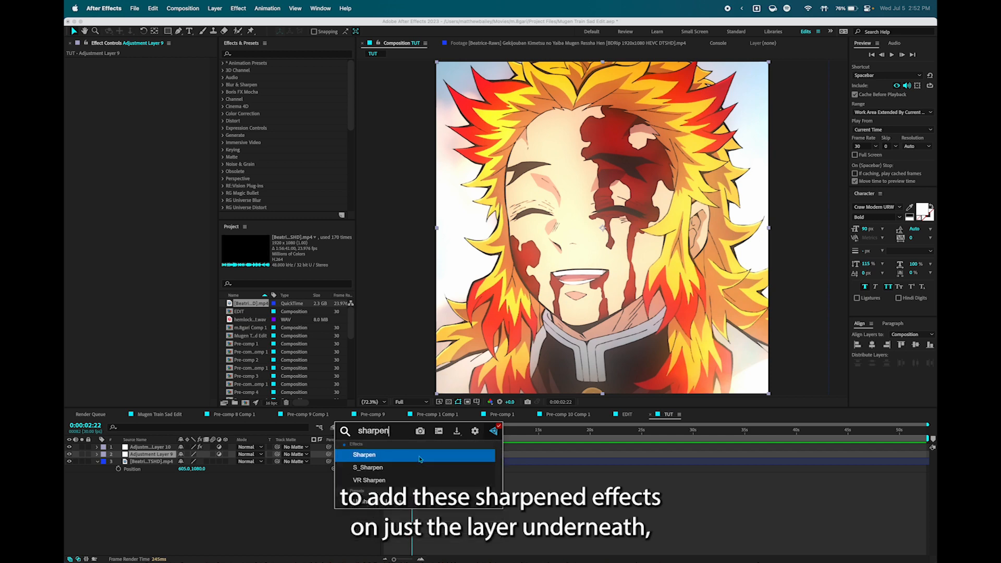
click(420, 456)
click(149, 68)
text(70)
key(Return)
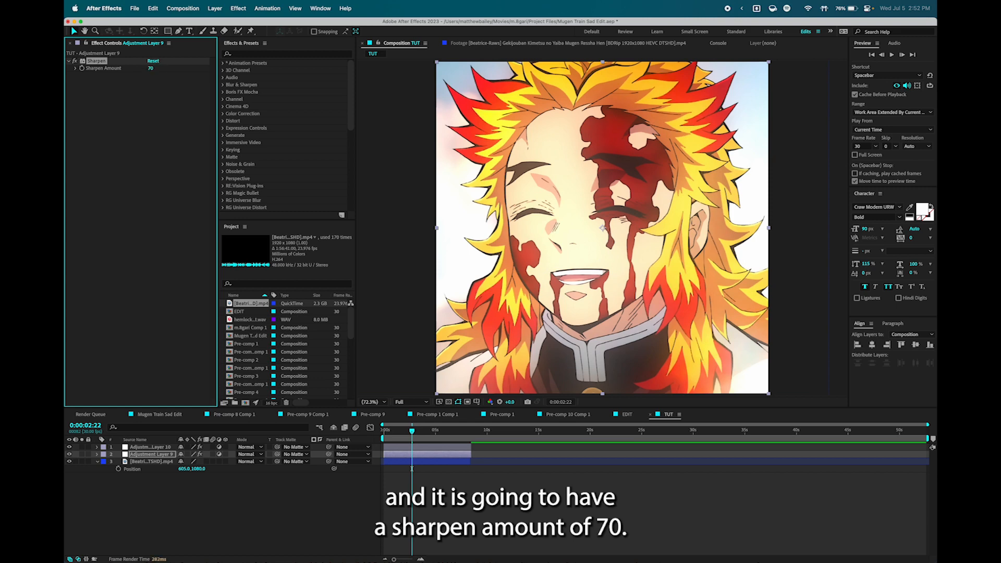
- Add an Unsharp Mask effect to the lower adjustment layer with amount 30 and radius 35
key(ctrl+space)
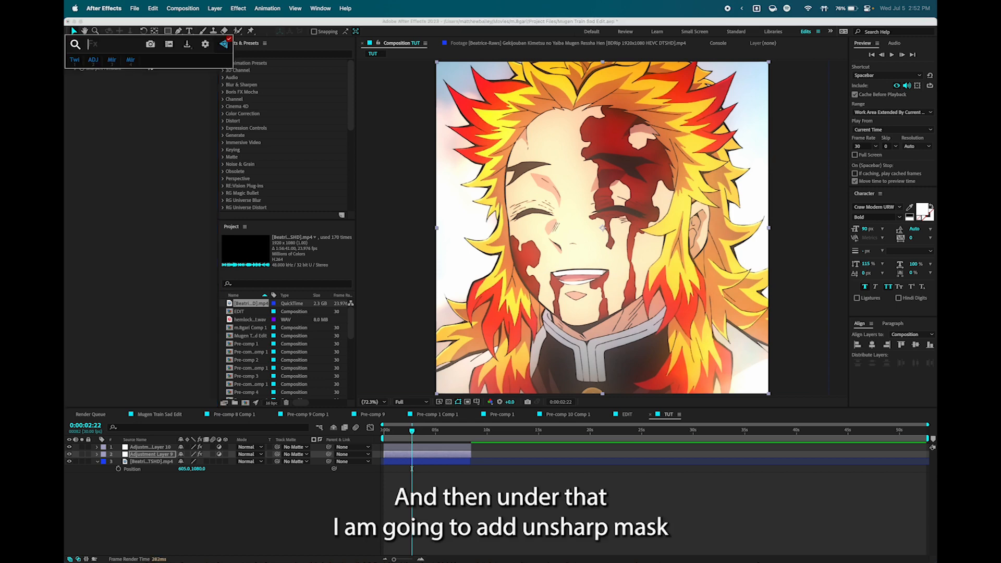
text(unsha)
key(Return)
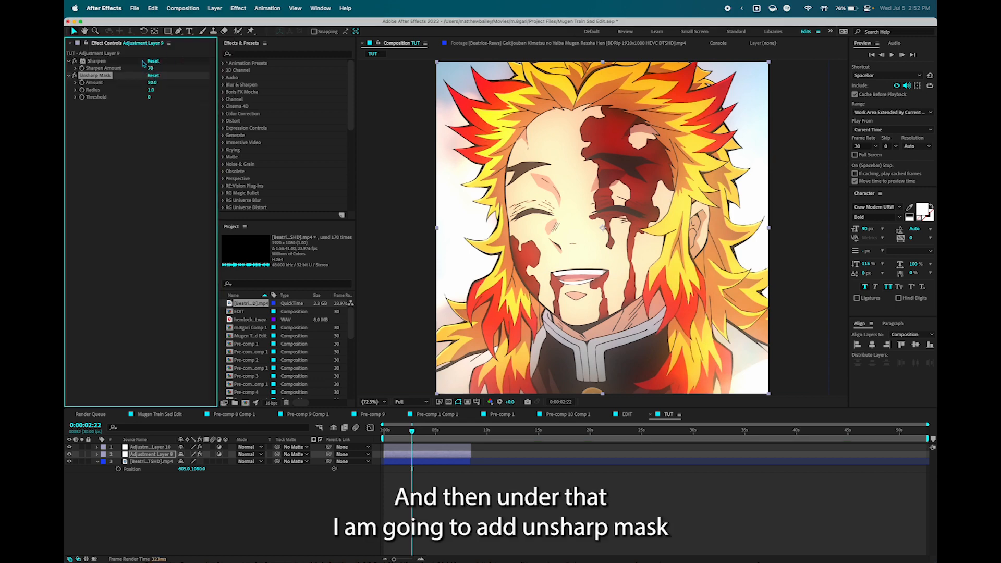
click(152, 84)
text(30)
key(Return)
click(151, 90)
text(35)
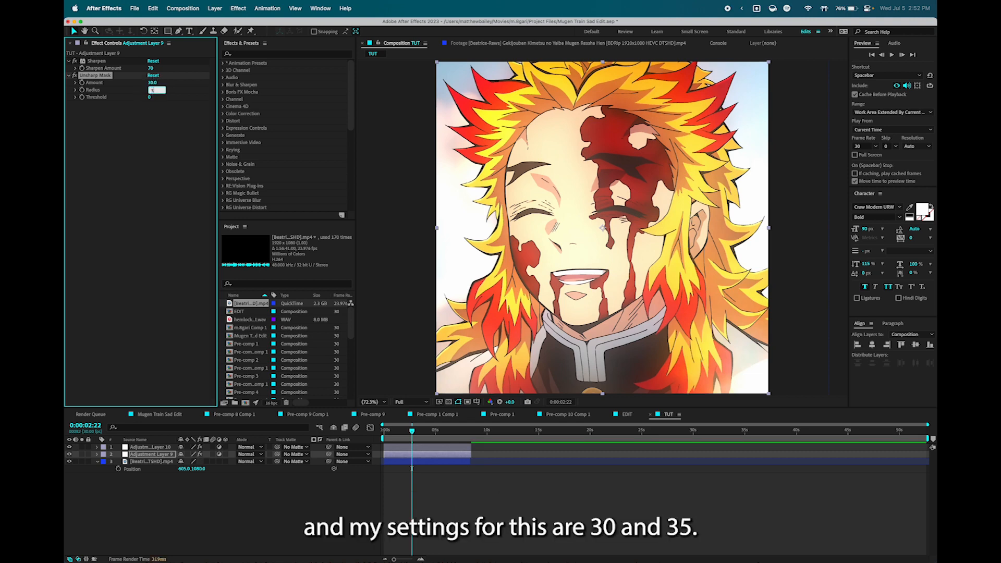
key(Return)
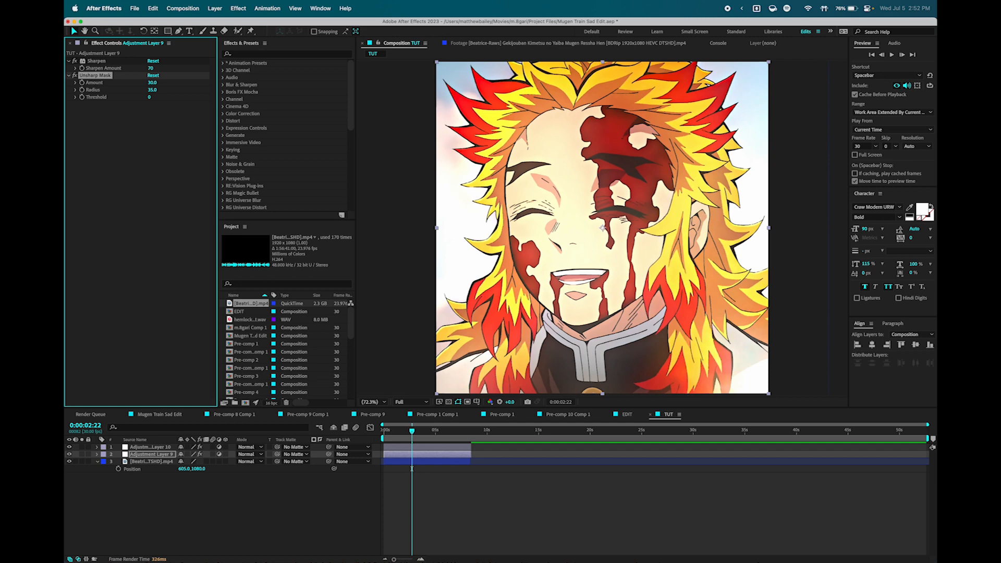
- Add Detail-preserving Upscale to the same layer, with alpha set to Detail-preserving and both Reduce Noise and Detail at 100%
key(ctrl+space)
text(detail)
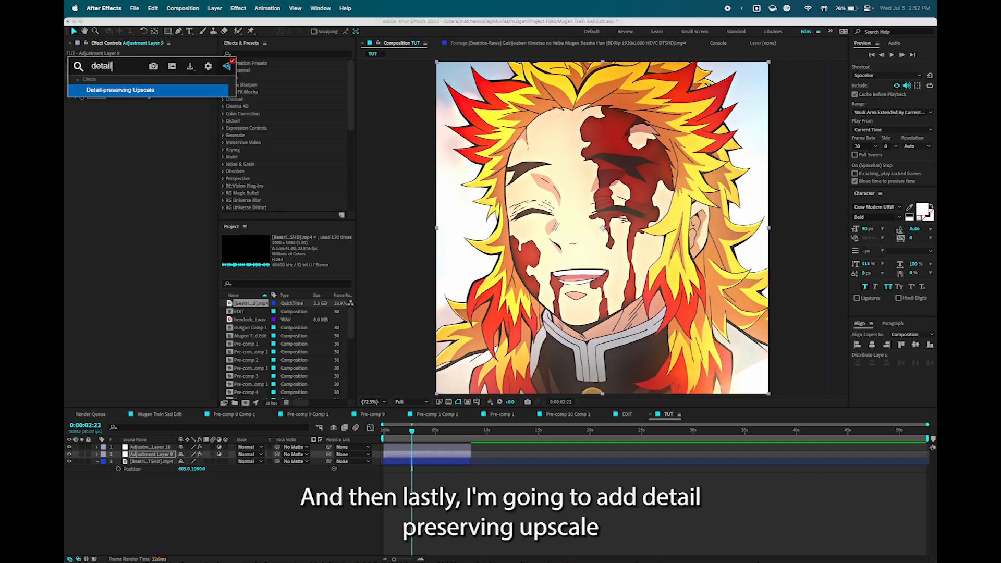
key(Return)
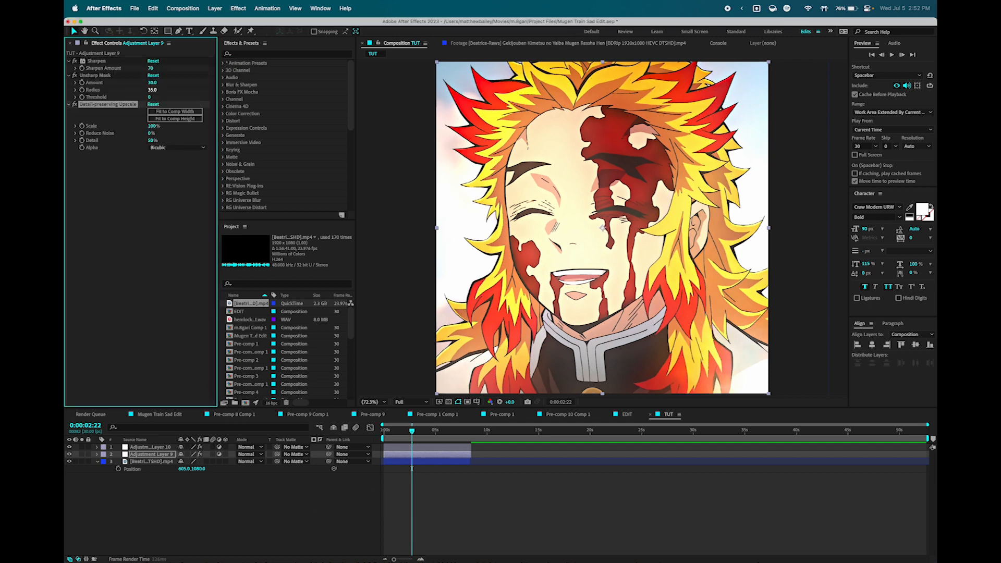
click(177, 148)
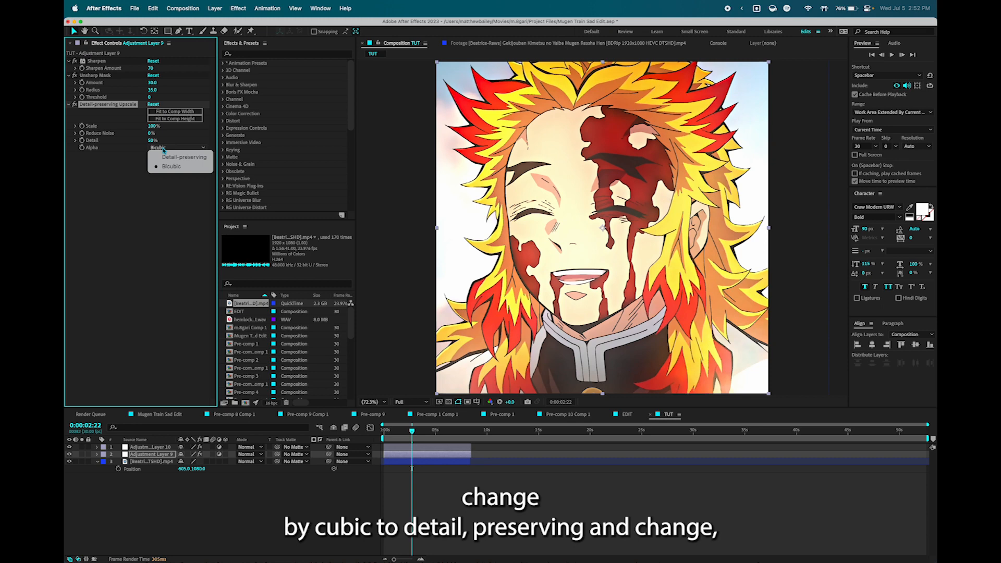
click(190, 158)
drag(151, 134, 230, 144)
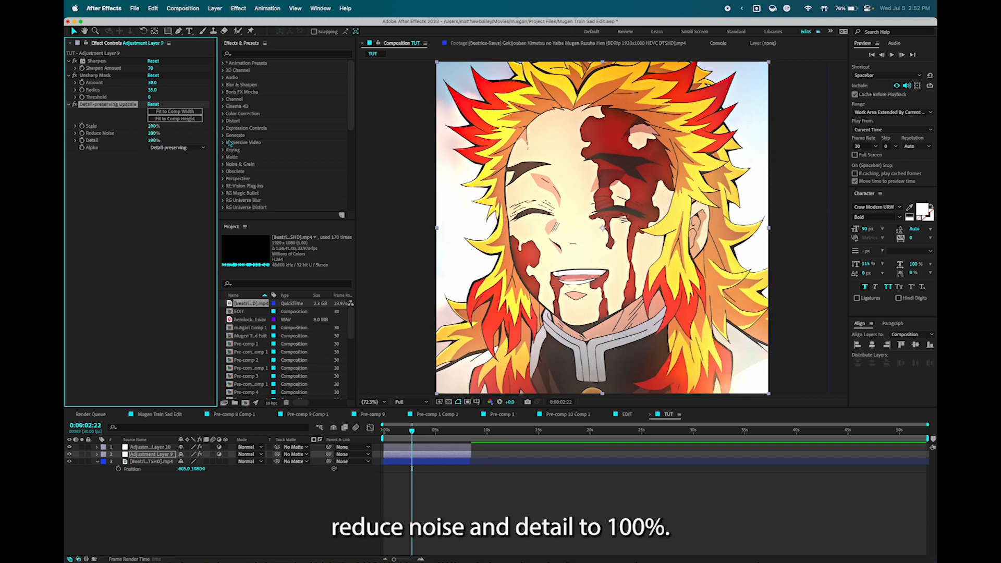
- Toggle the visibility of both adjustment layers to compare the clip before and after the effects
click(546, 500)
click(439, 447)
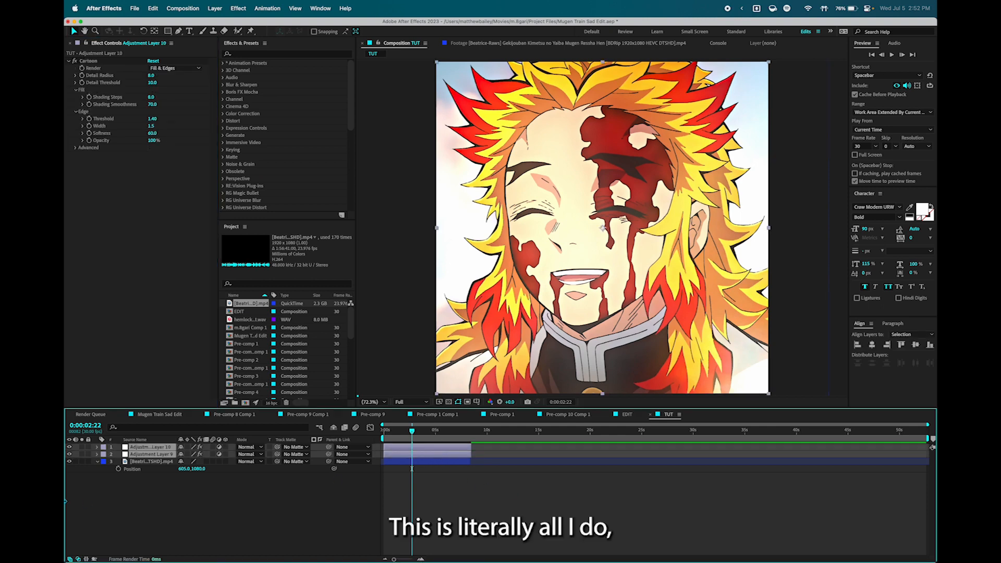
click(69, 447)
click(69, 448)
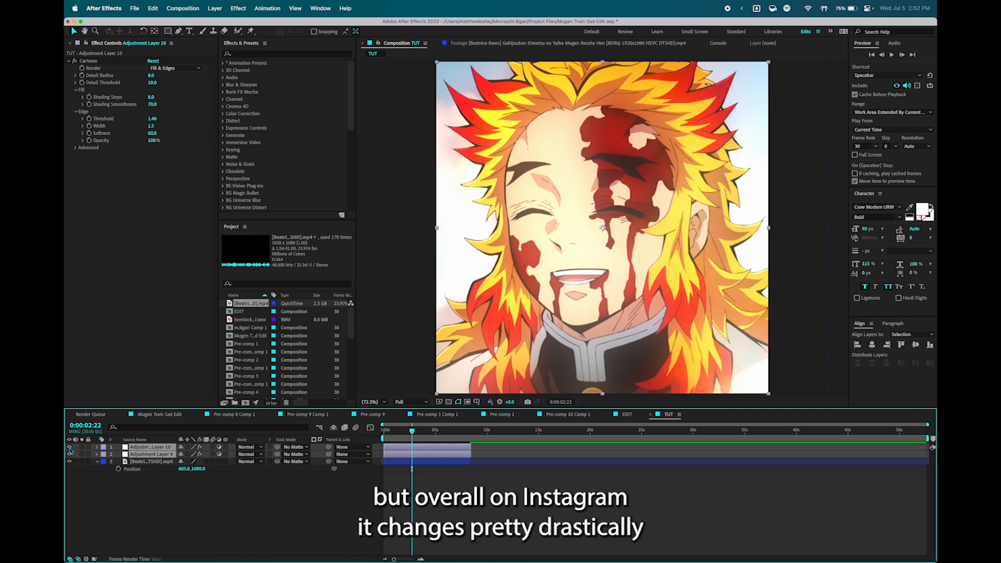
click(448, 510)
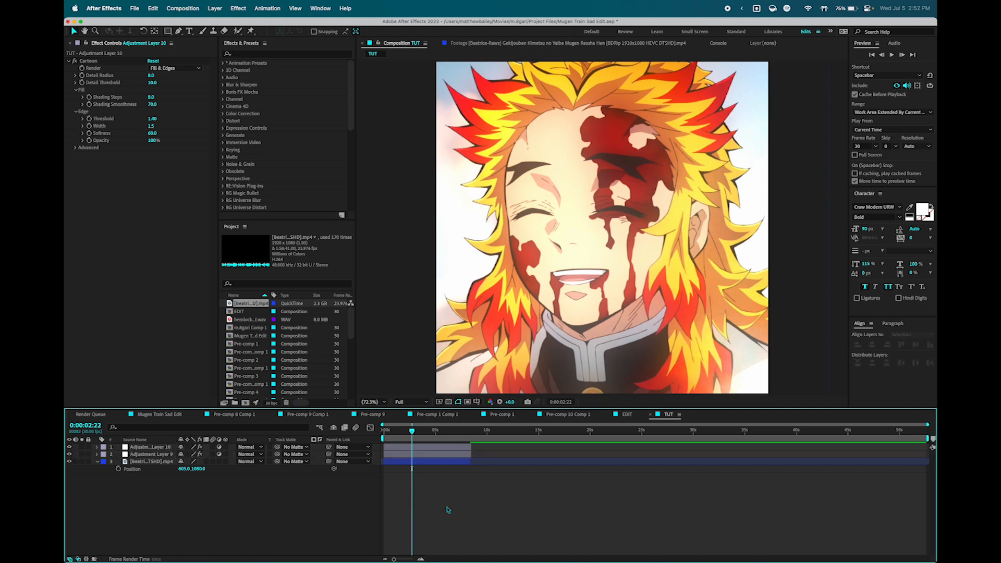
- Lower the composition preview resolution to Third
click(439, 449)
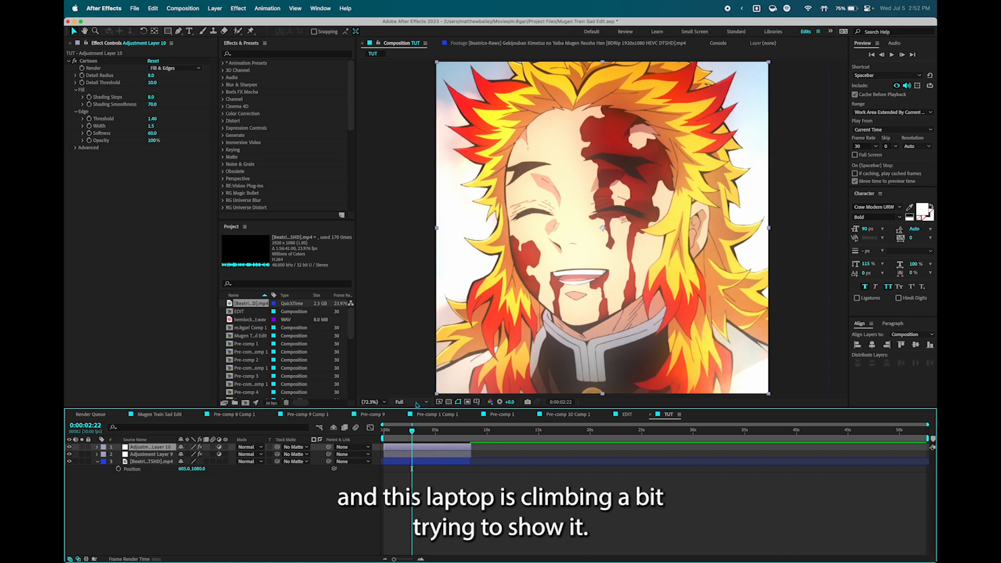
click(415, 402)
click(408, 441)
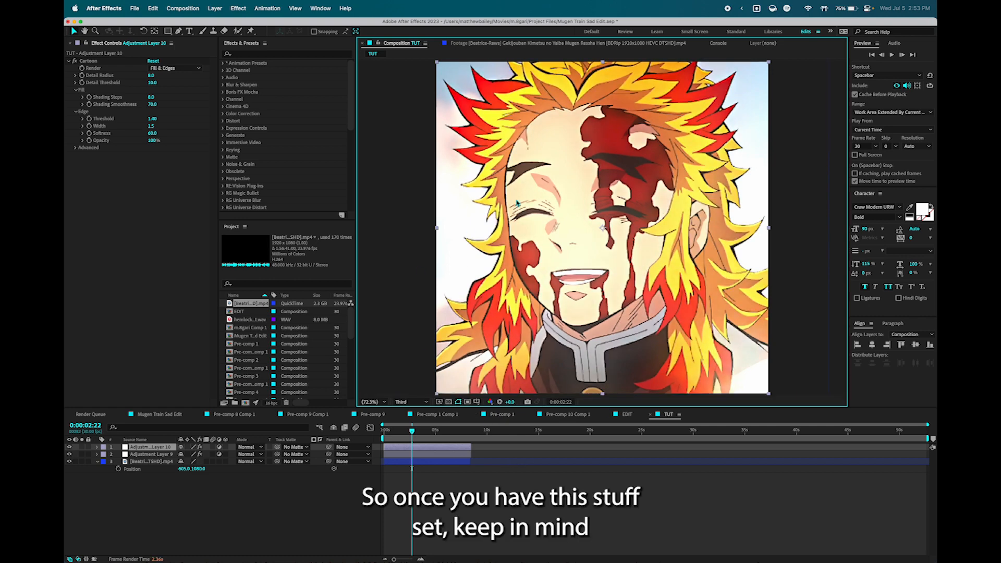
- Show the effects on the lower adjustment layer to review their settings
click(481, 500)
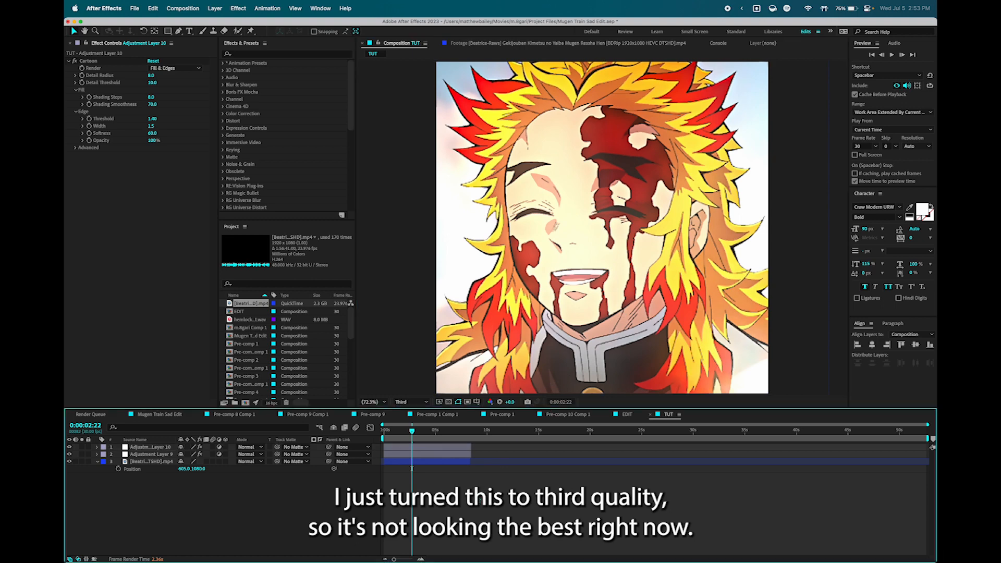
click(418, 455)
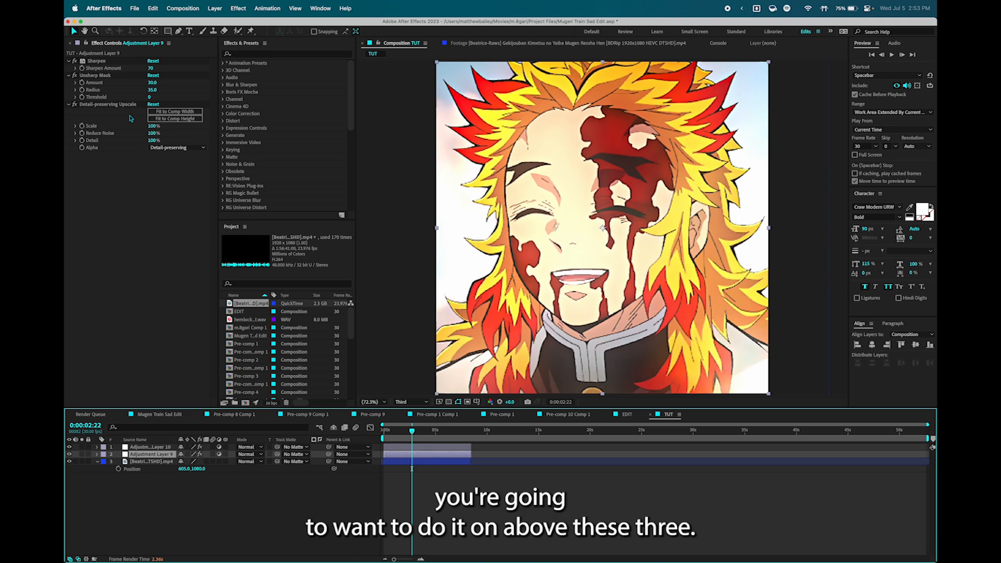
- Collapse the Sharpen, Unsharp Mask and Detail-preserving Upscale effects on the lower adjustment layer
click(107, 105)
shift+click(105, 61)
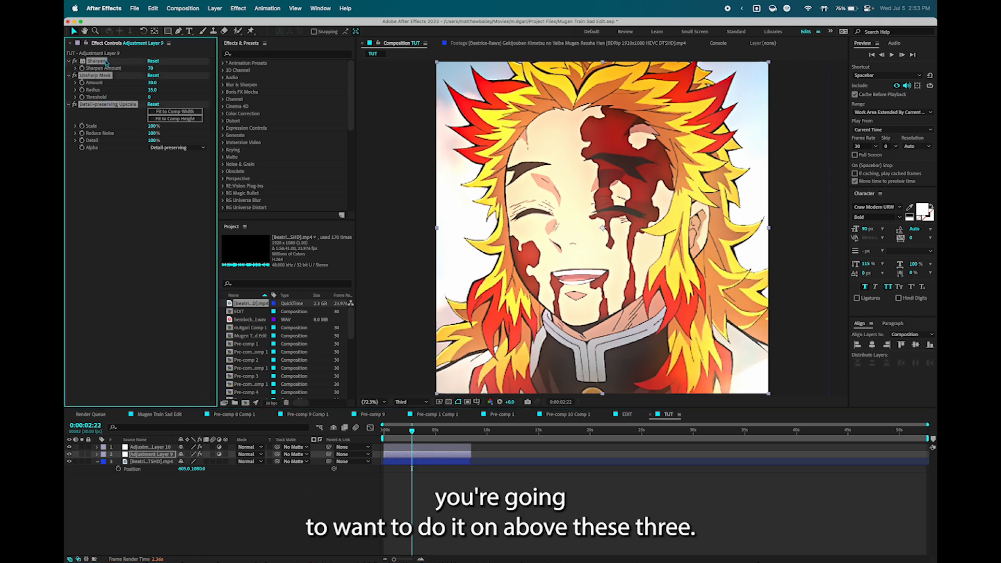
click(68, 61)
click(118, 192)
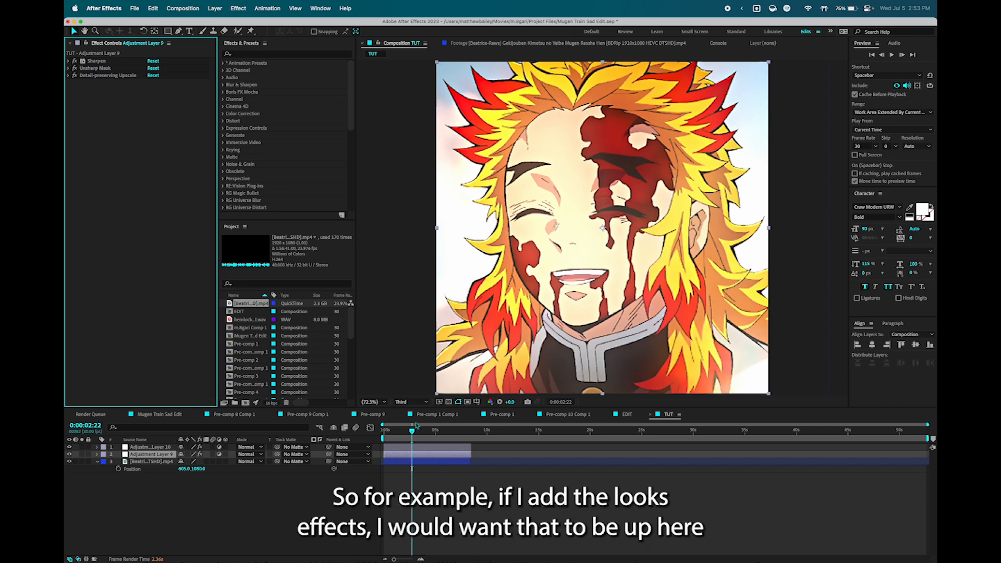
- Add the Looks effect to the lower adjustment layer and place it above Sharpen in the effect order
key(ctrl+space)
text(o)
key(BackSpace)
text(loo)
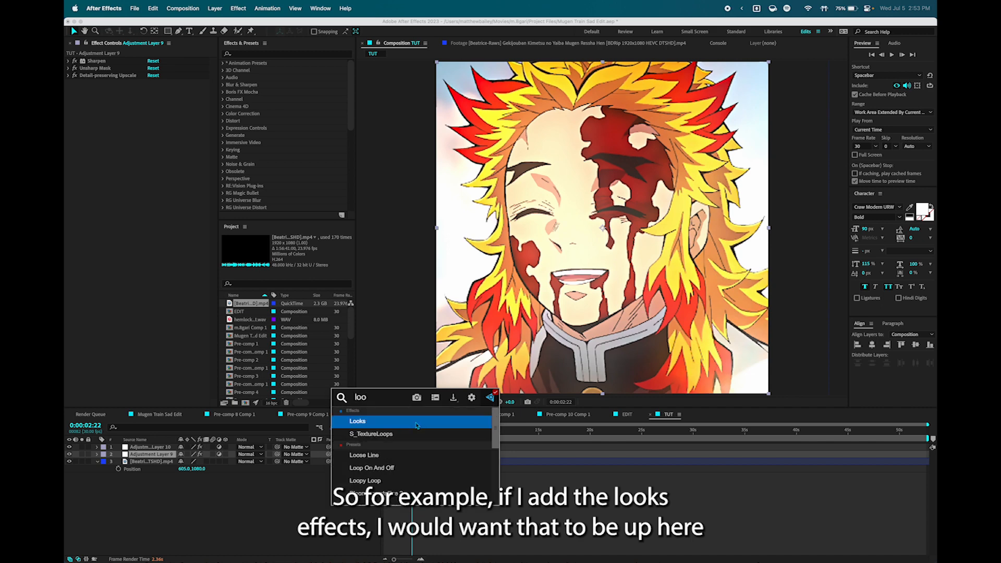
key(Return)
drag(97, 85, 96, 64)
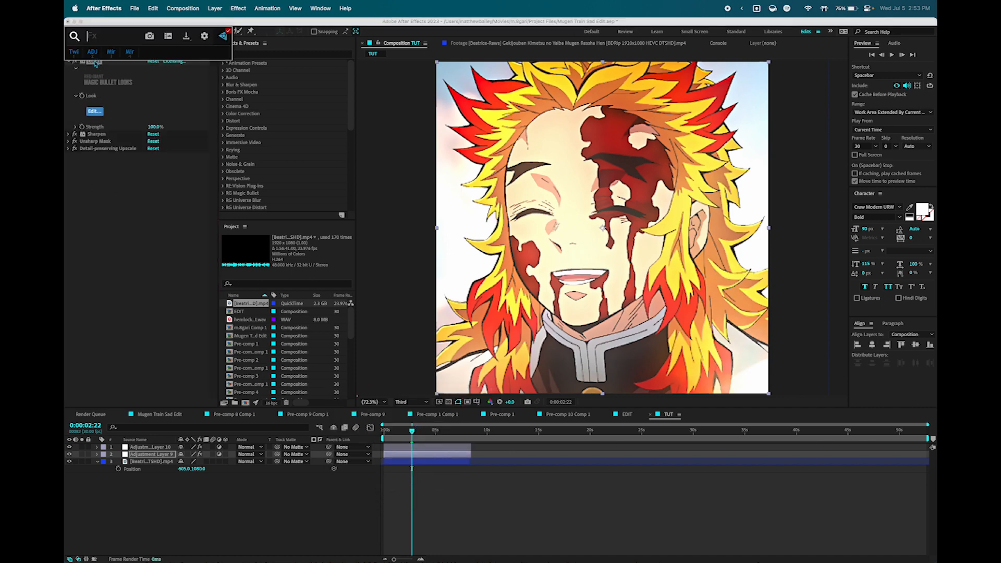
- Add a Curves effect to the same layer and place it first in the effect order, above Looks
key(ctrl+space)
text(cur)
key(Return)
drag(96, 158, 95, 62)
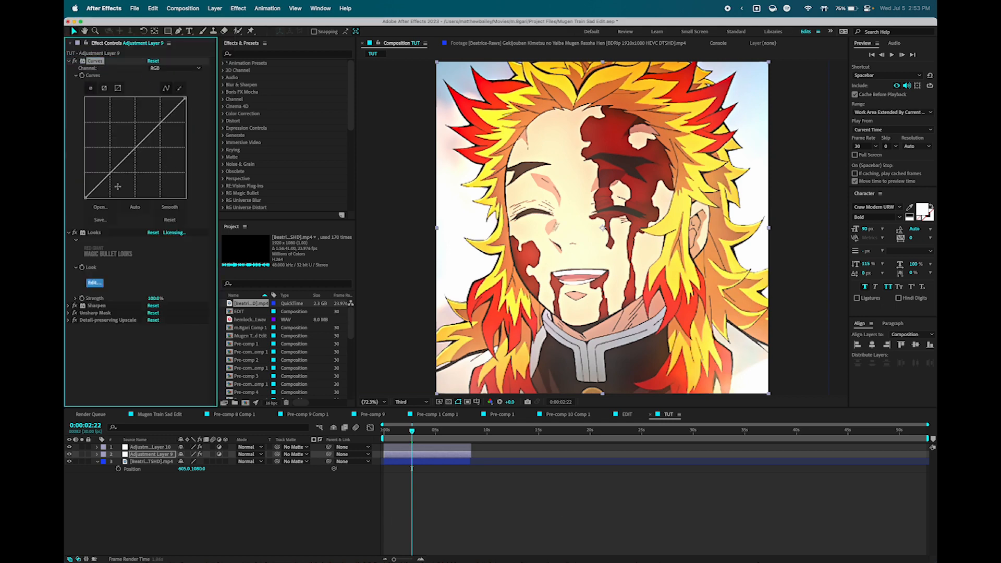
- Edit the Looks effect and apply the Classic Epic look from the Blockbuster category
click(93, 282)
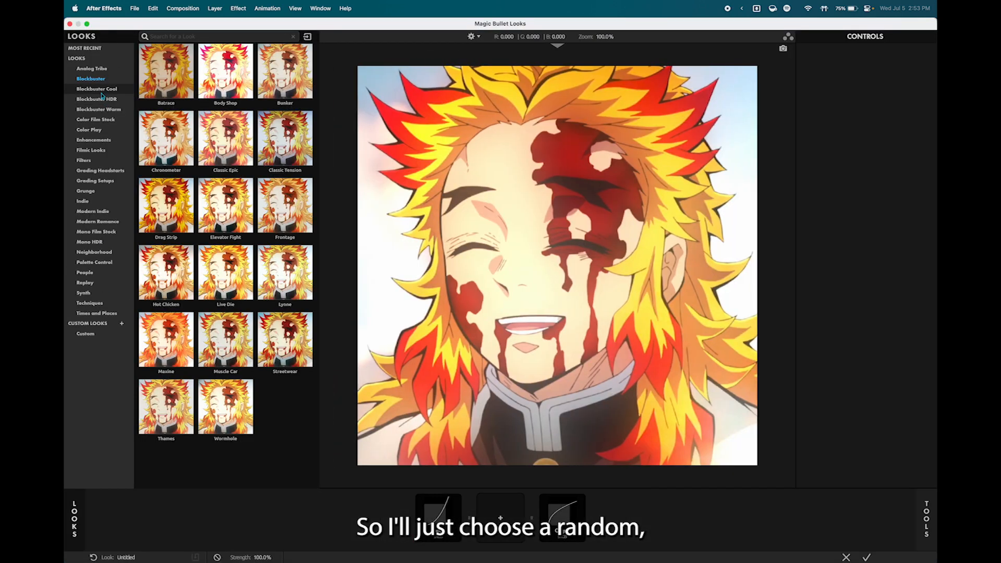
click(275, 89)
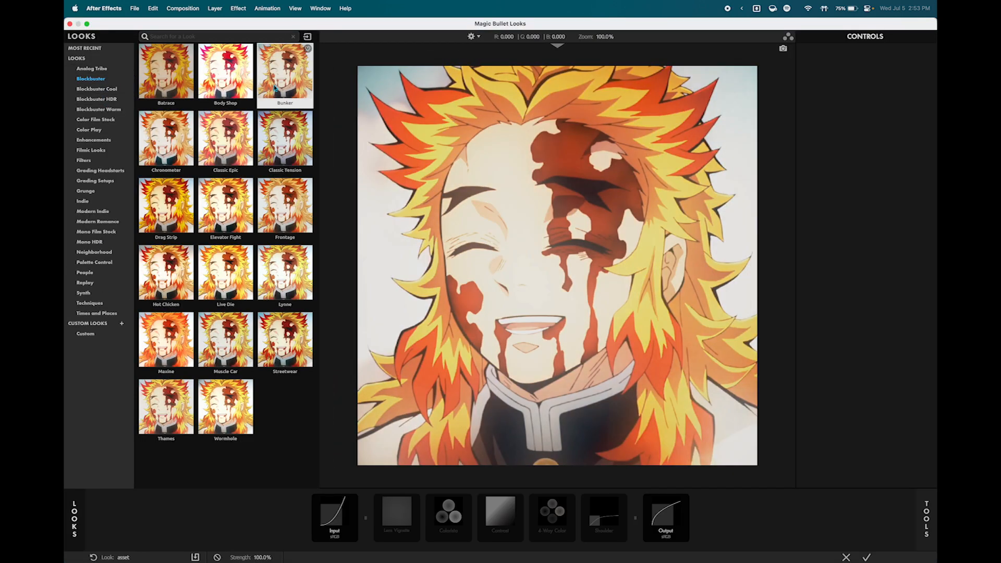
click(211, 142)
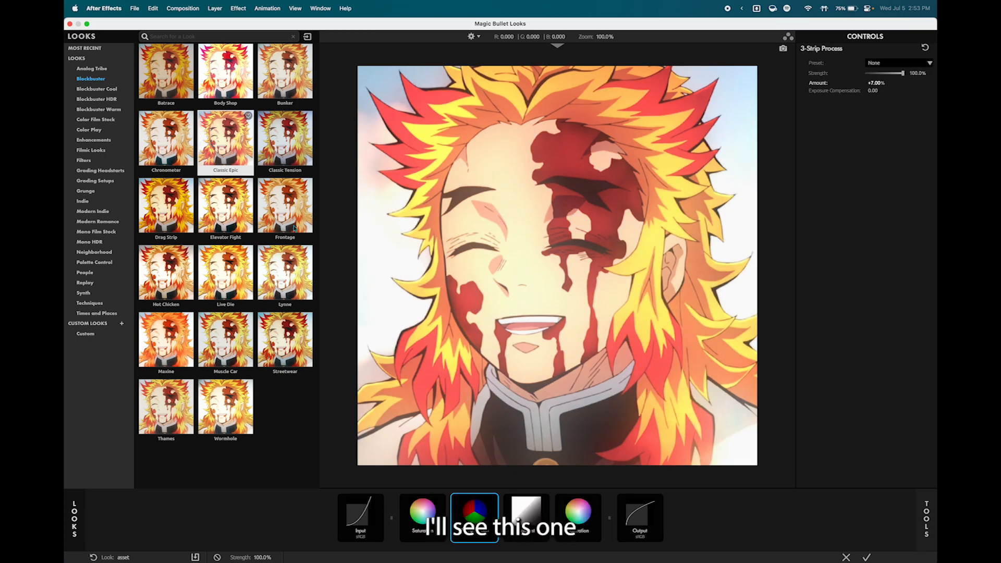
click(866, 557)
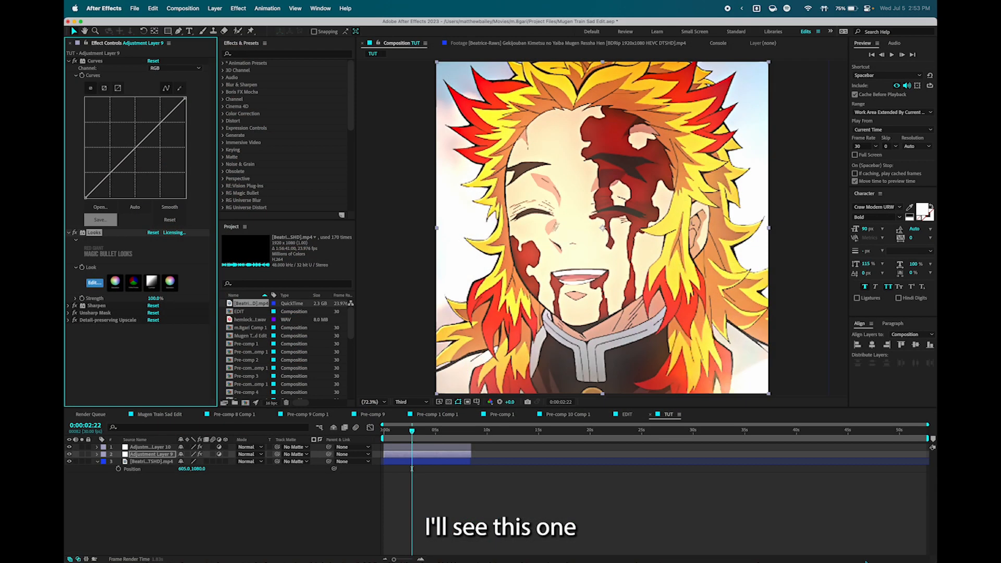
click(418, 402)
click(130, 366)
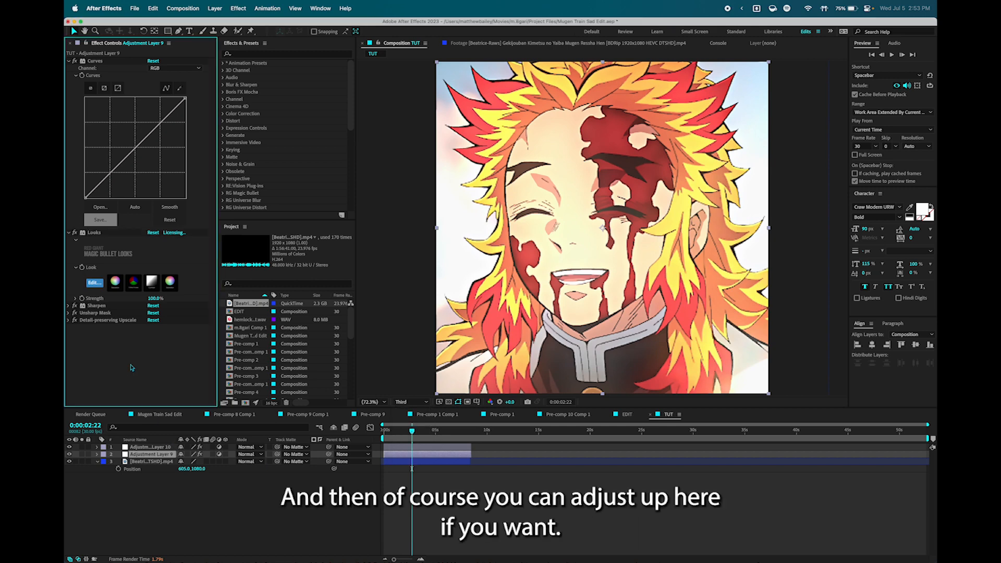
- Shape the RGB curve into a gentle S with darker shadows and brighter highlights, and set the preview resolution to Full
mouse_move(108, 177)
mouse_down()
mouse_move(99, 173)
mouse_move(111, 181)
mouse_up()
drag(163, 121, 161, 117)
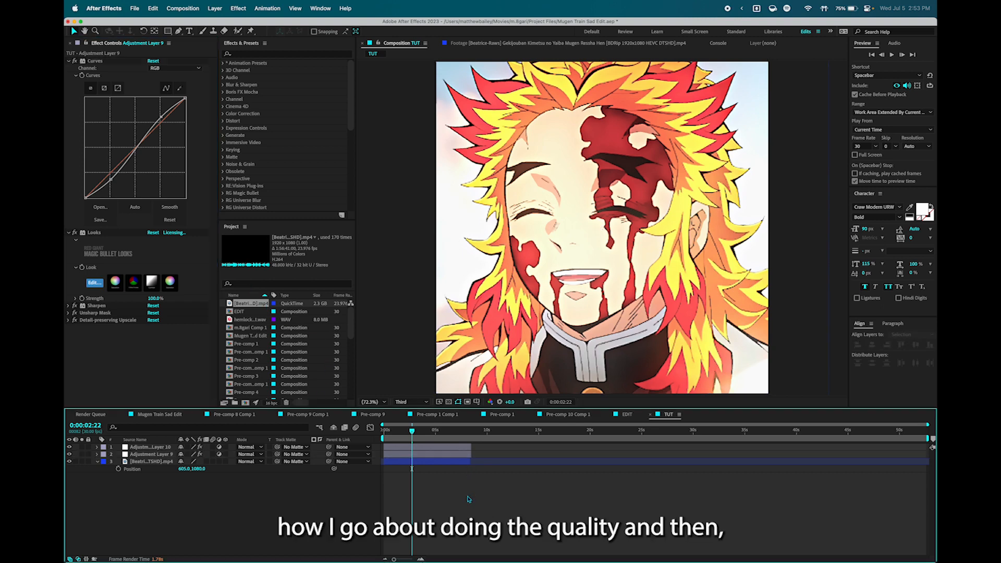
click(411, 402)
click(406, 424)
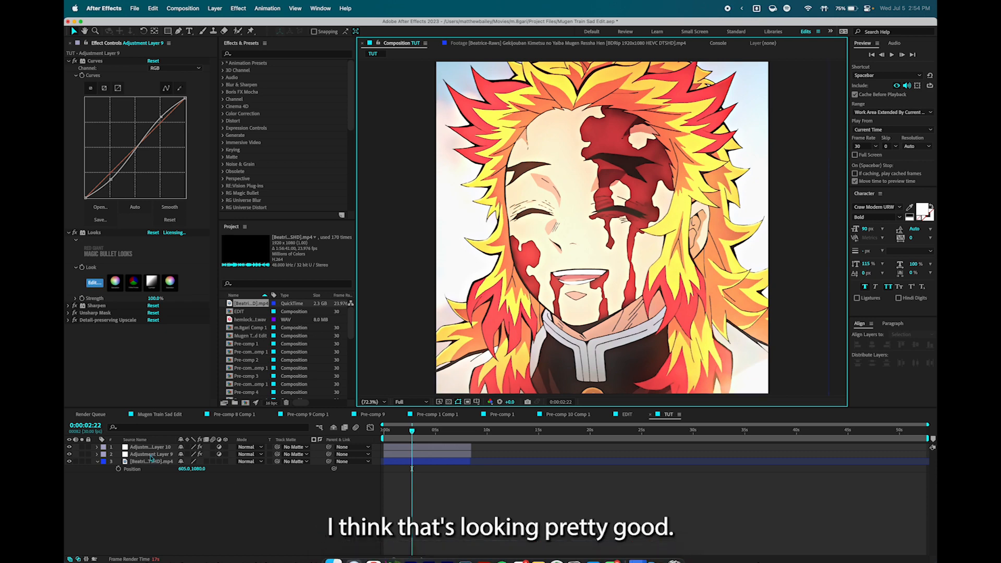
- Toggle both adjustment layers' visibility repeatedly to compare the graded clip with the original
click(133, 447)
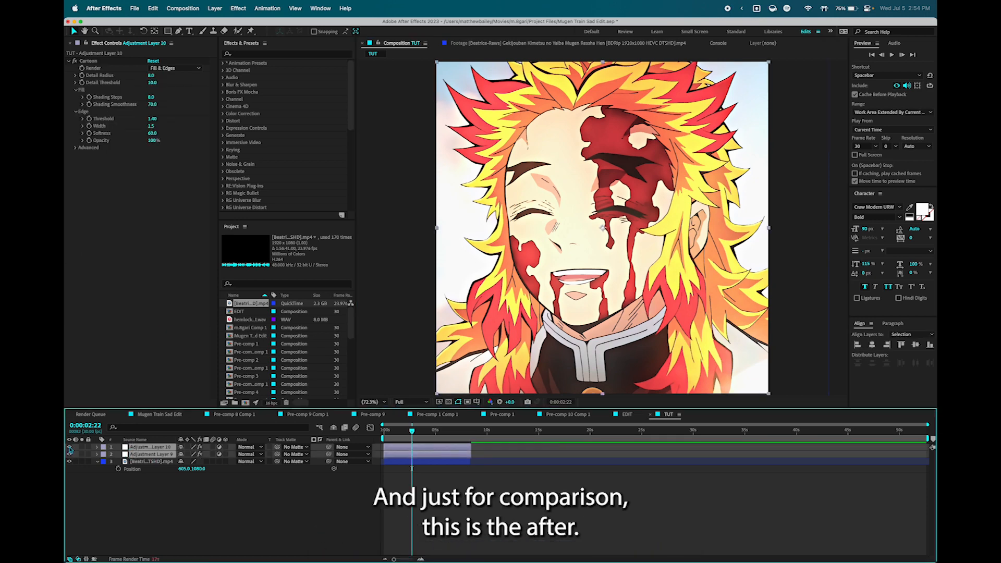
click(69, 448)
click(69, 448)
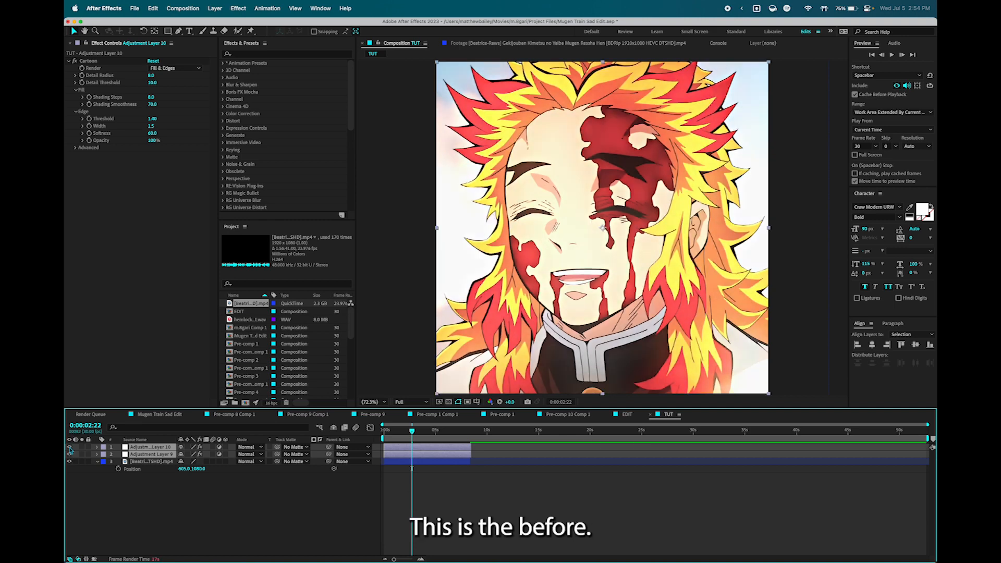
click(69, 448)
click(69, 448)
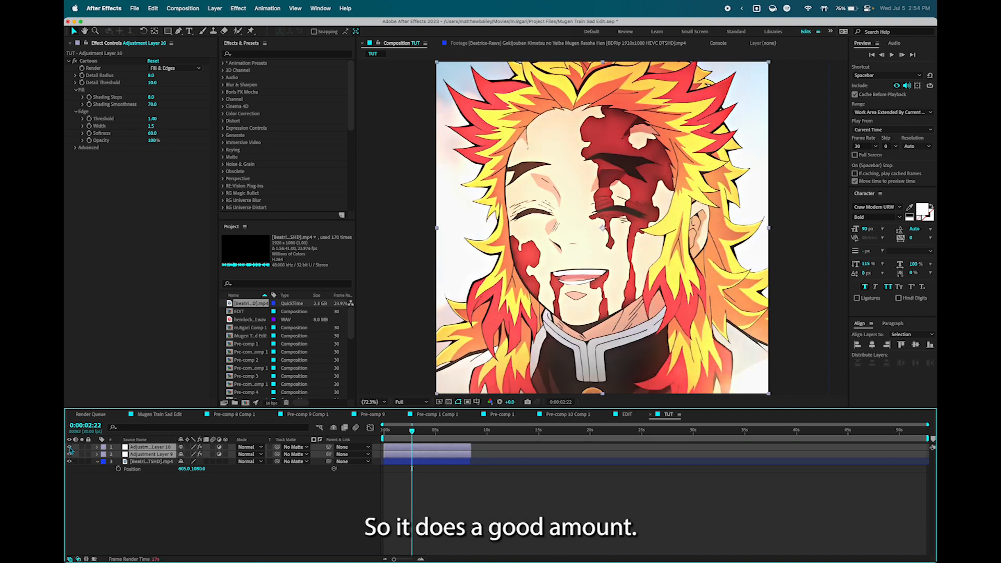
click(70, 447)
click(70, 448)
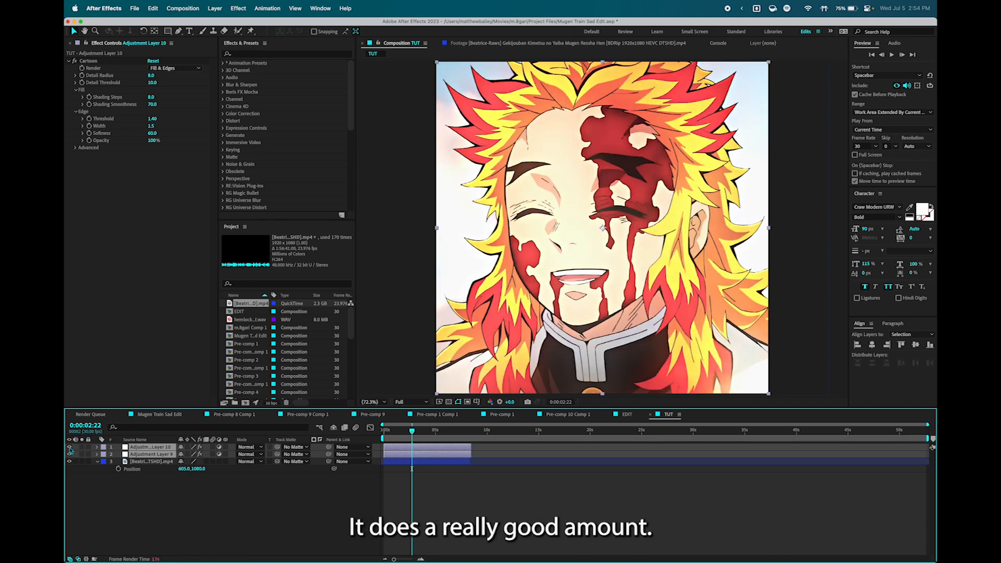
click(633, 507)
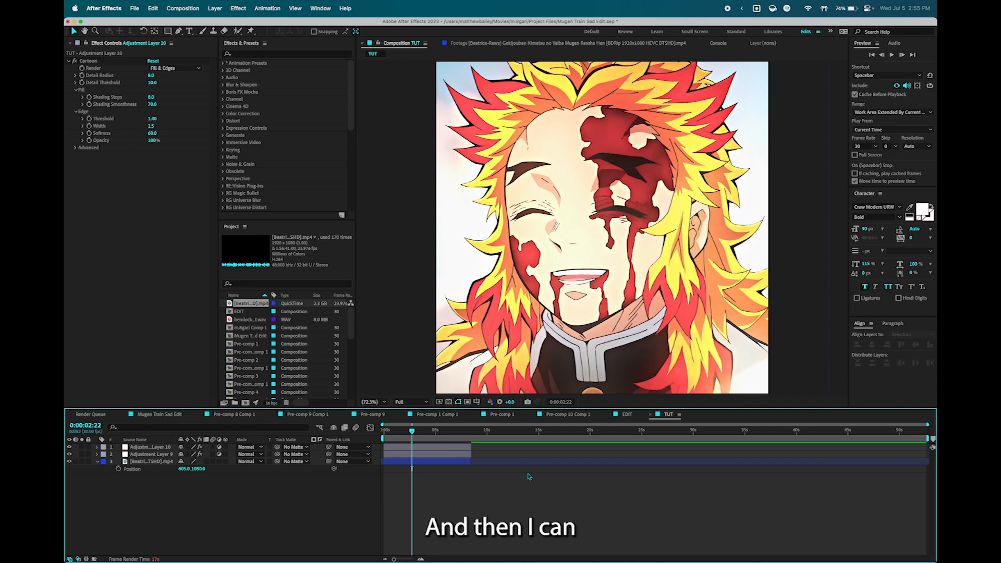
- Switch to Media Encoder and open the settings of the High Quality No Max user preset
mouse_move(442, 553)
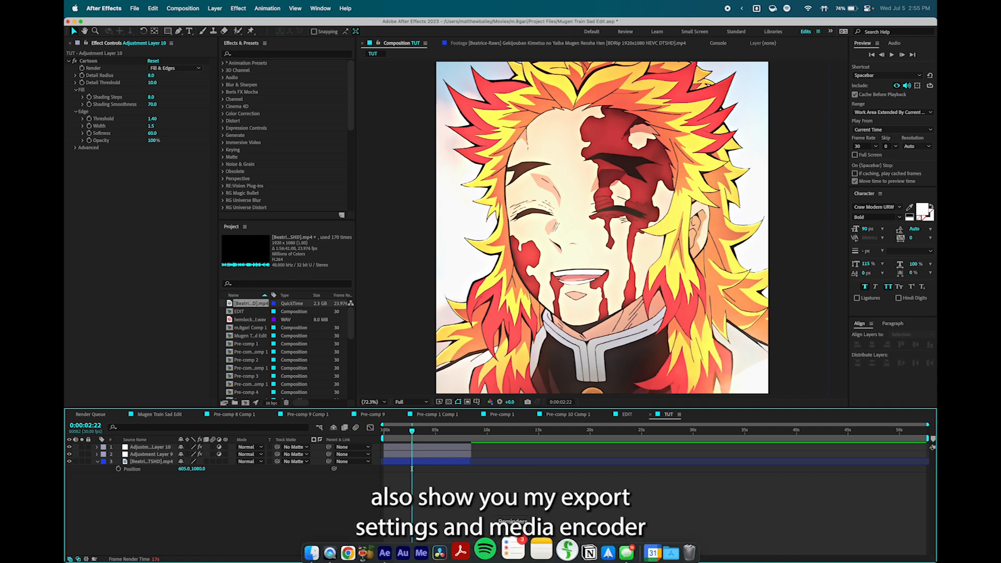
click(442, 552)
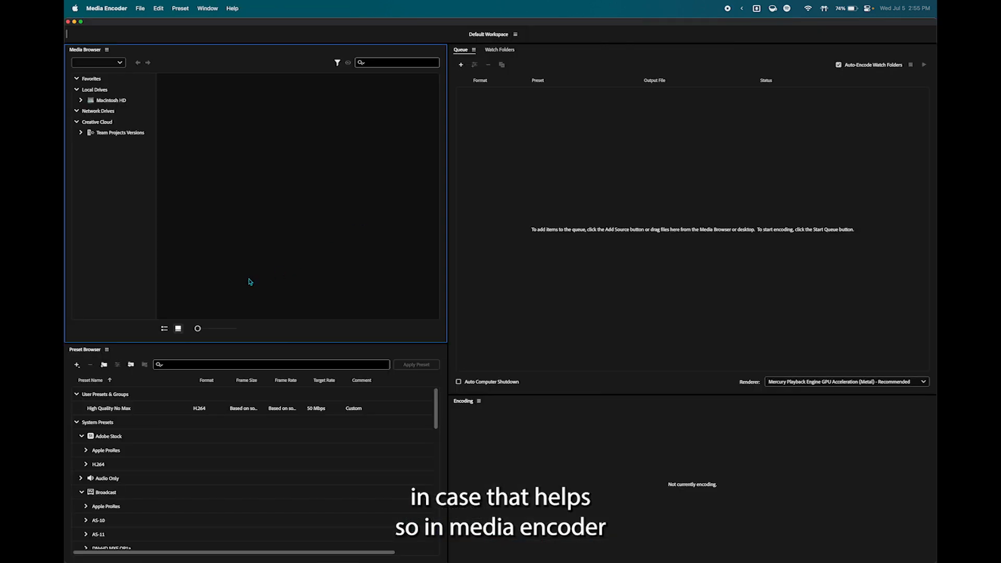
click(123, 412)
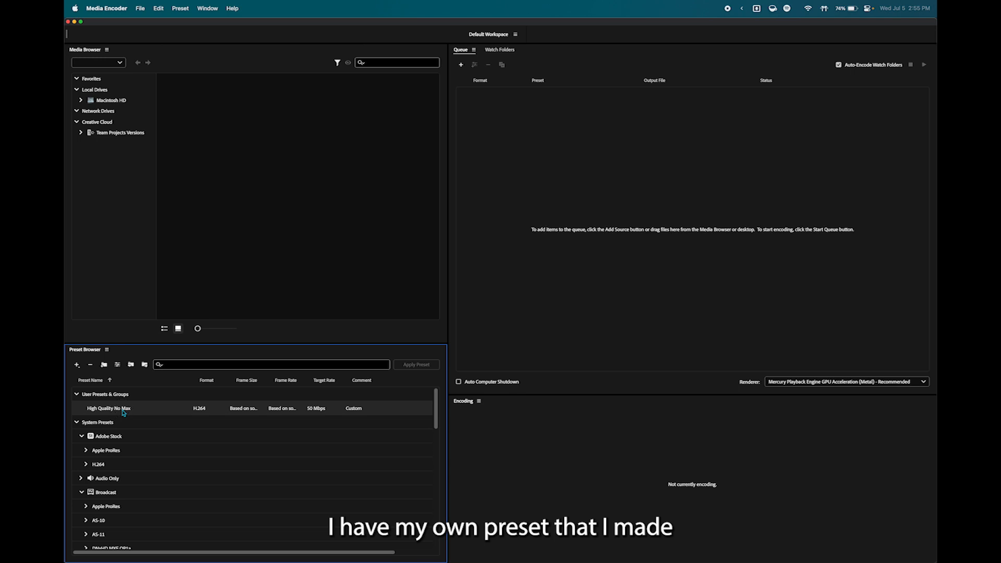
right_click(123, 412)
click(166, 388)
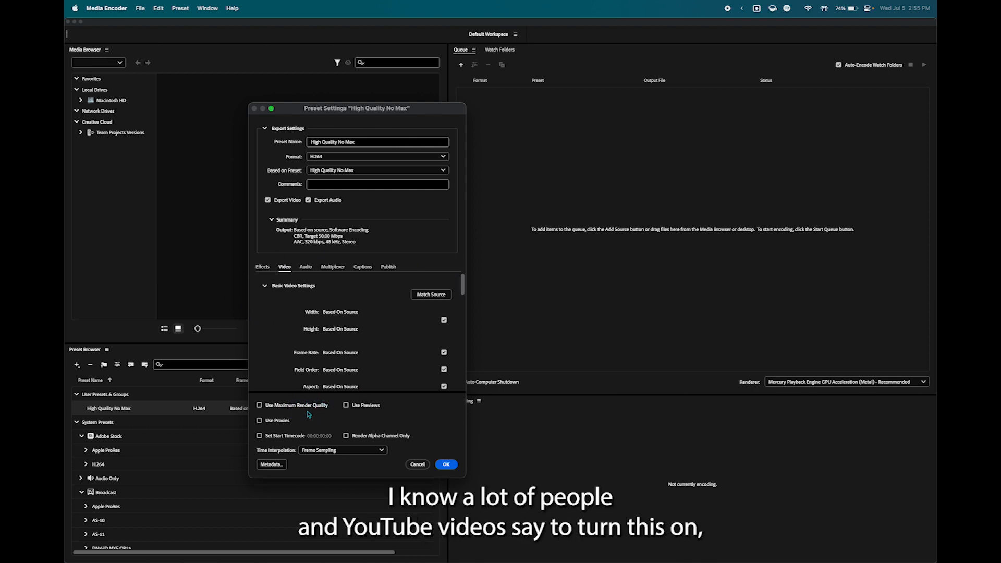
- Review the preset's render quality, depth and bitrate settings, keeping CBR encoding, and close it without saving
mouse_move(286, 406)
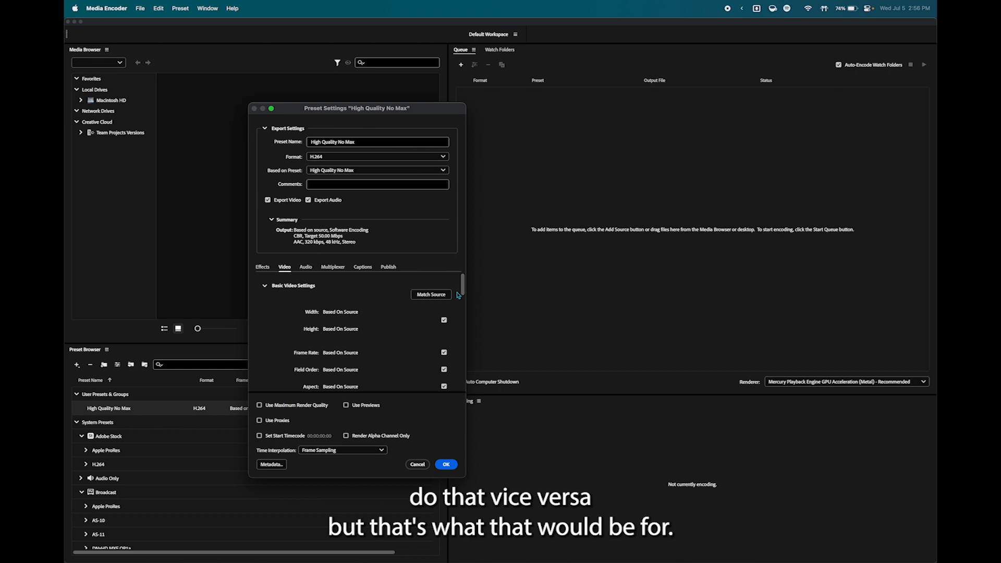
drag(463, 290, 464, 305)
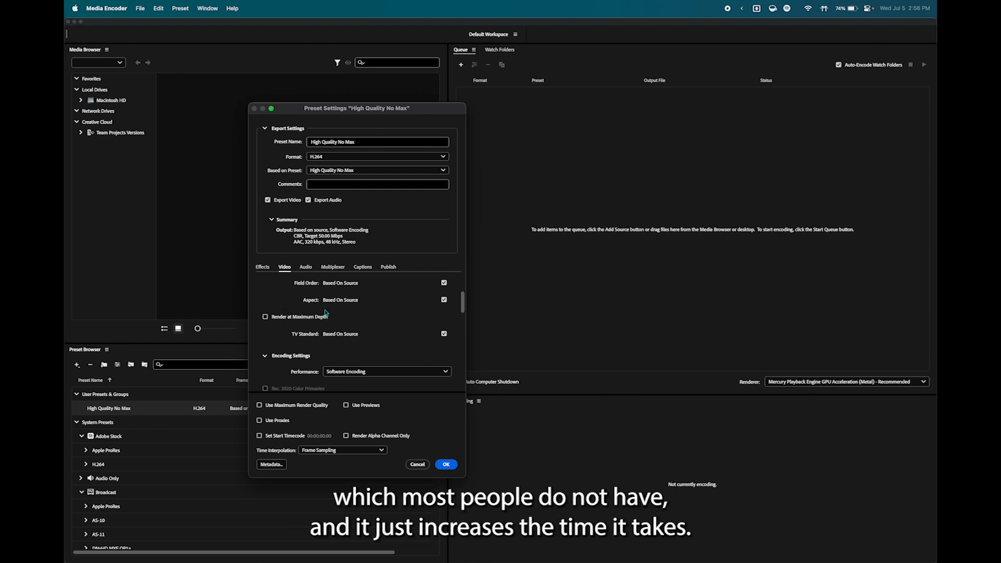
drag(463, 304, 462, 374)
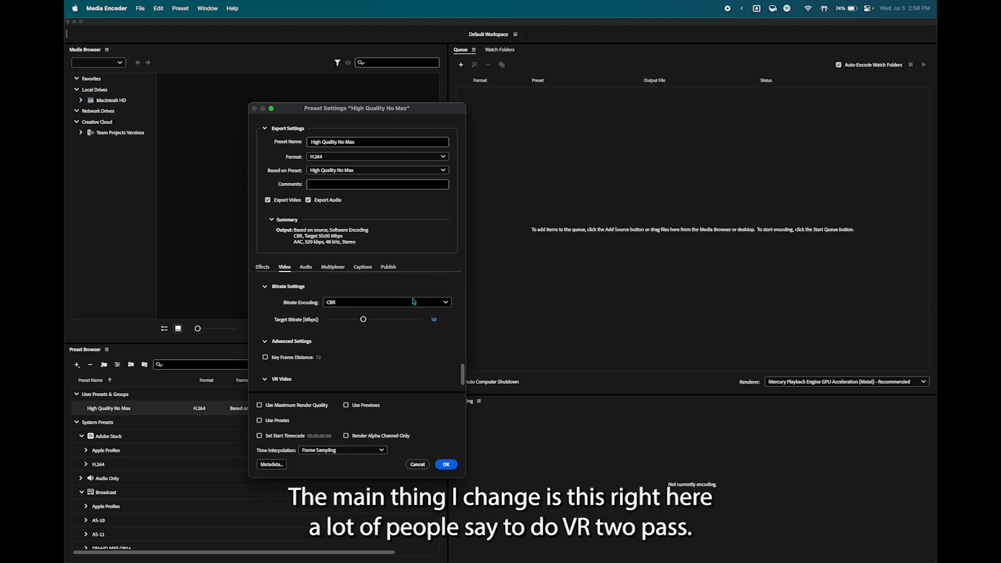
click(355, 302)
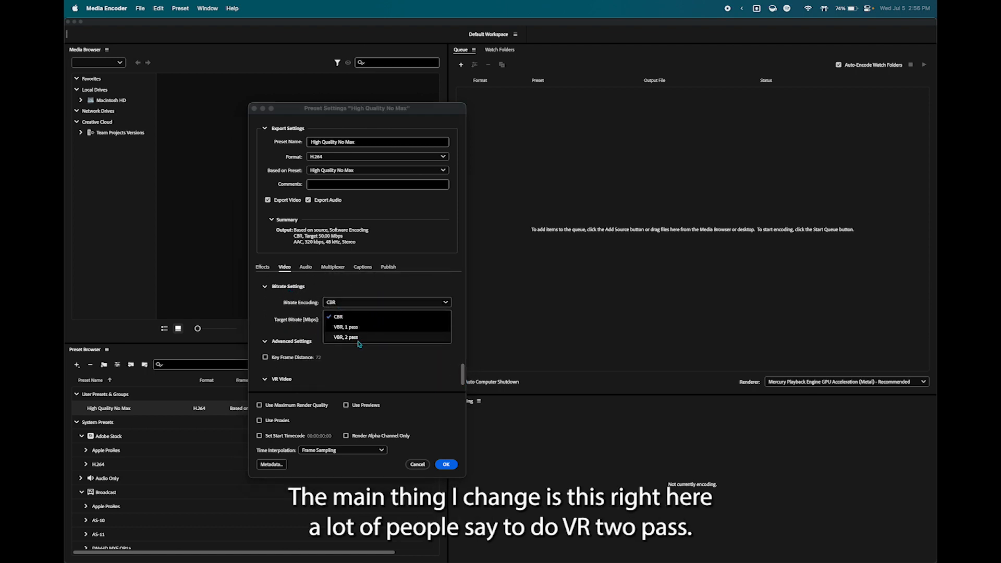
click(354, 317)
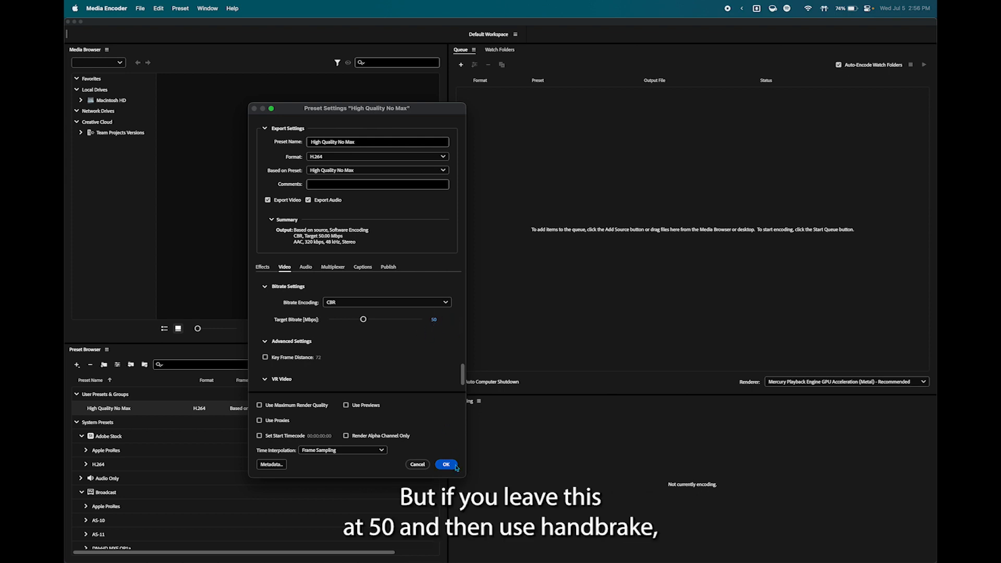
click(417, 464)
- Switch to HandBrake and open 2023_232_Mugen Train Sad Edit.mp4 from the 2023 Edits folder as the source
mouse_move(390, 558)
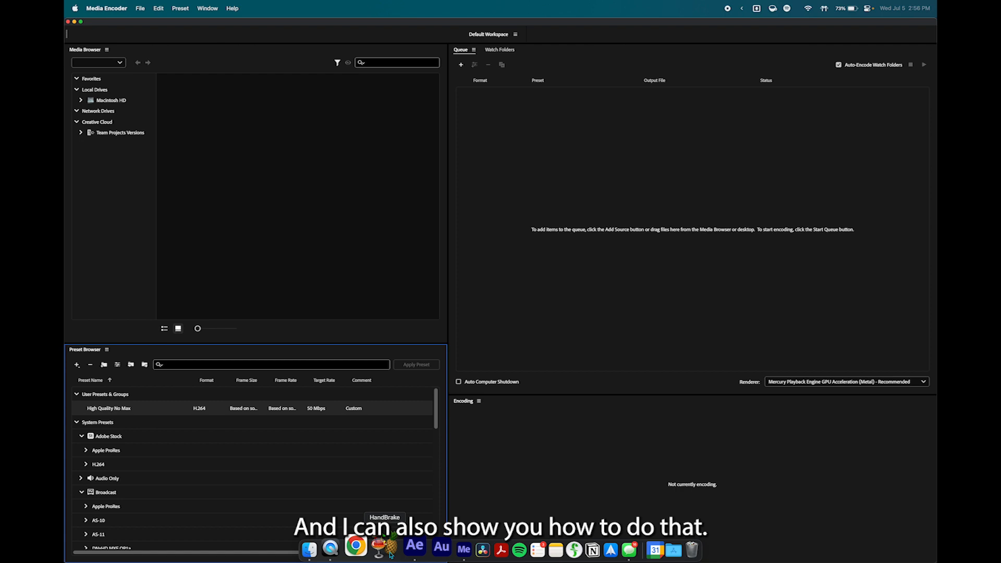
click(391, 555)
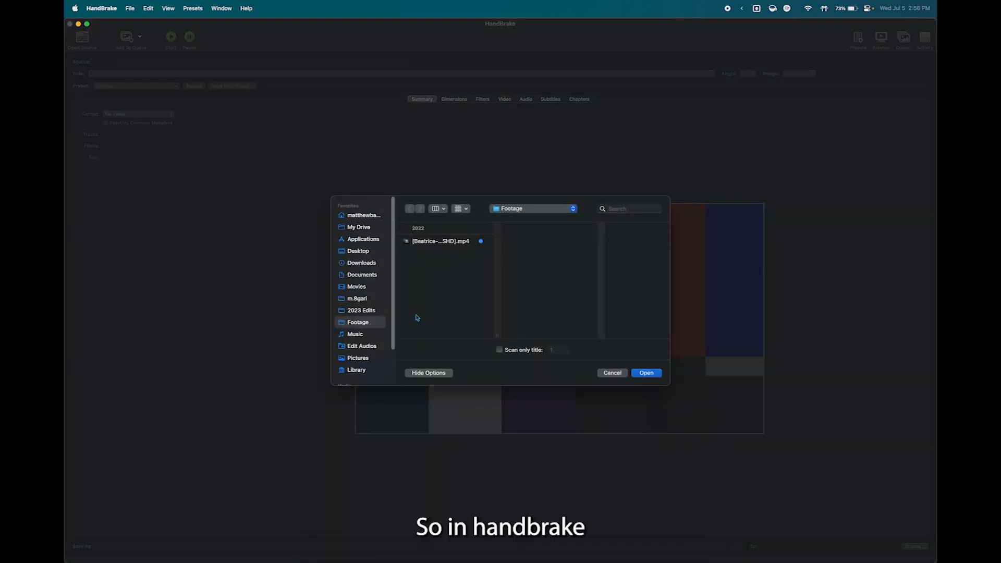
click(375, 310)
click(464, 242)
click(465, 260)
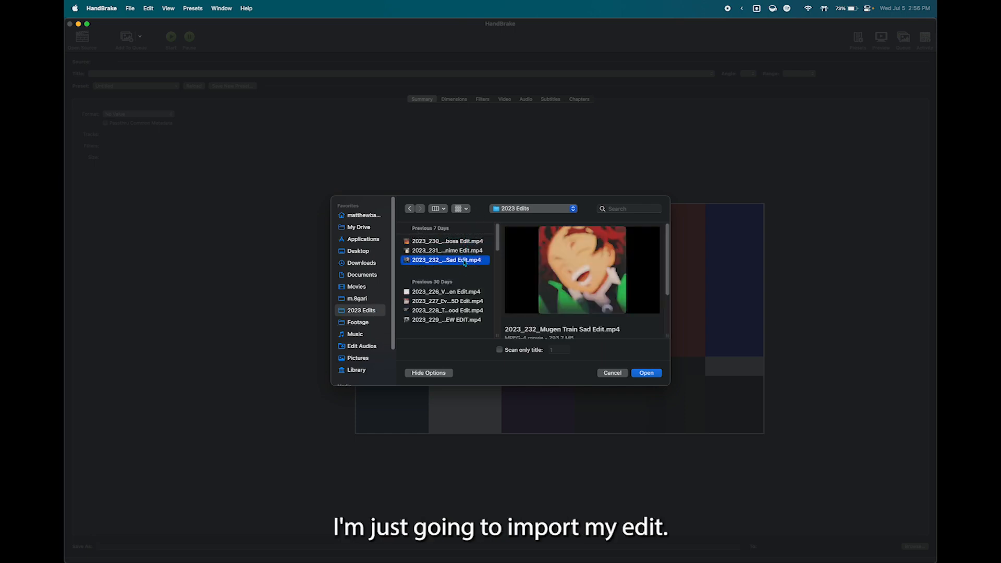
scroll(543, 331, down, 3)
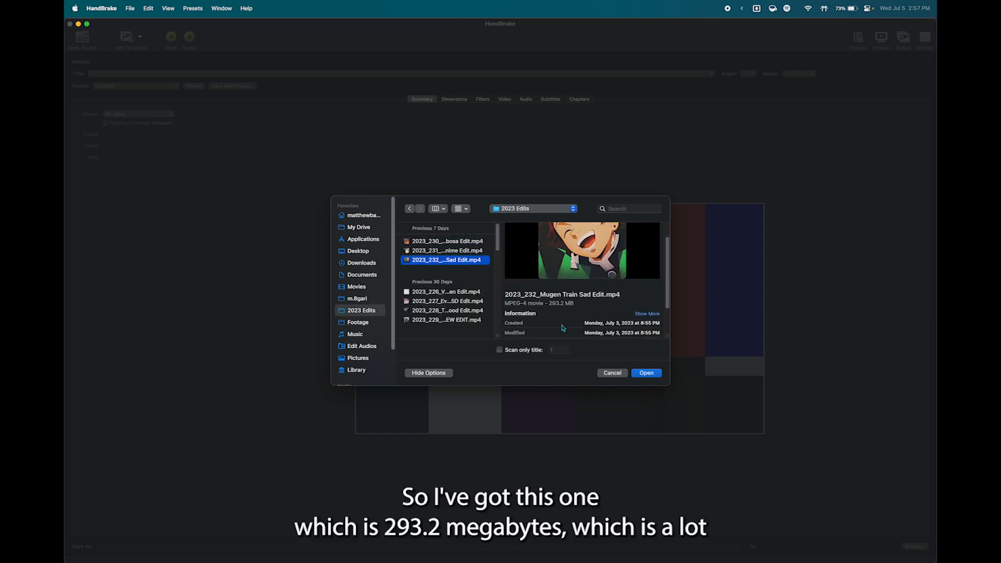
key(Return)
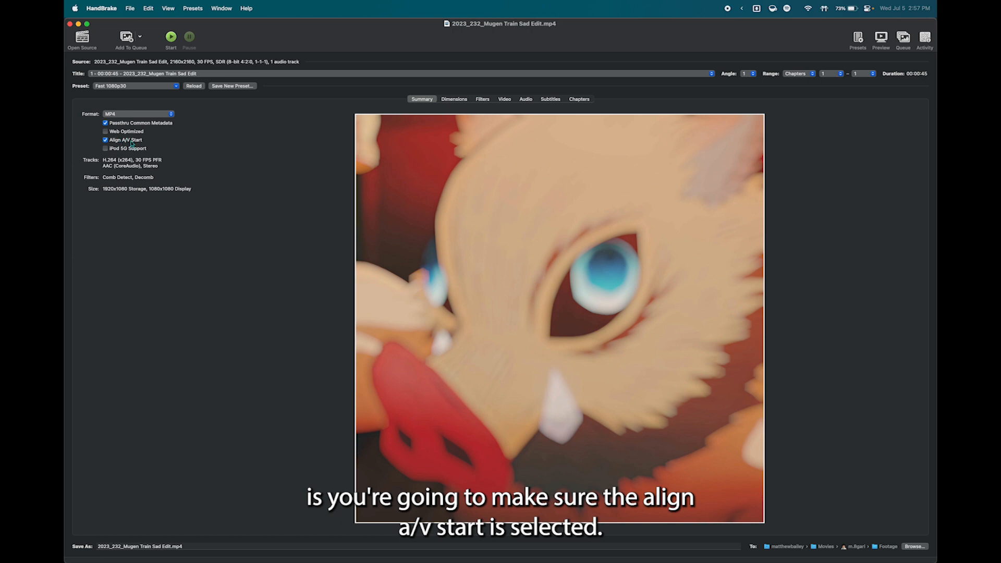
- In the video's dimensions settings, set the resolution limit to 2160p 4K Ultra HD and turn Anamorphic off
click(452, 100)
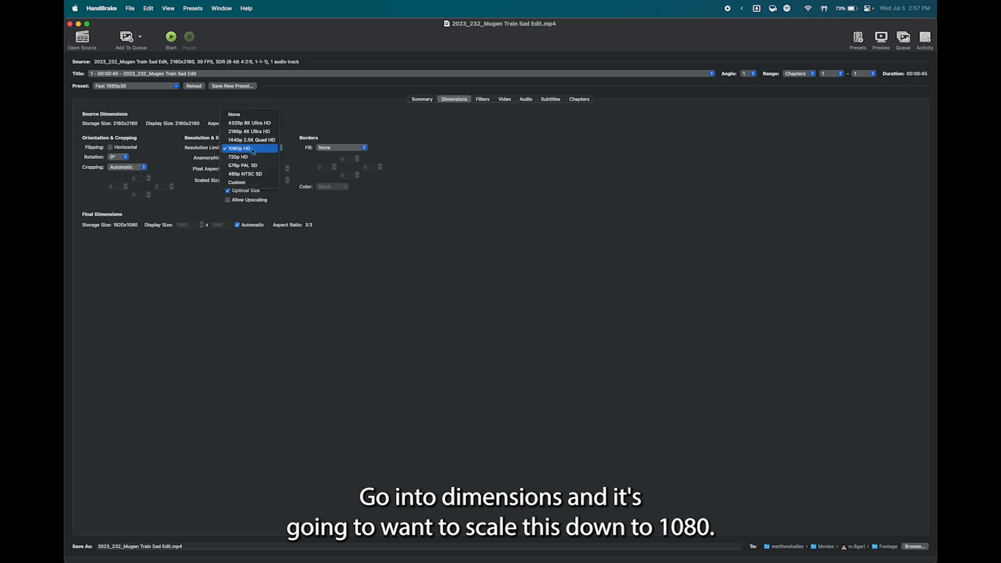
click(249, 149)
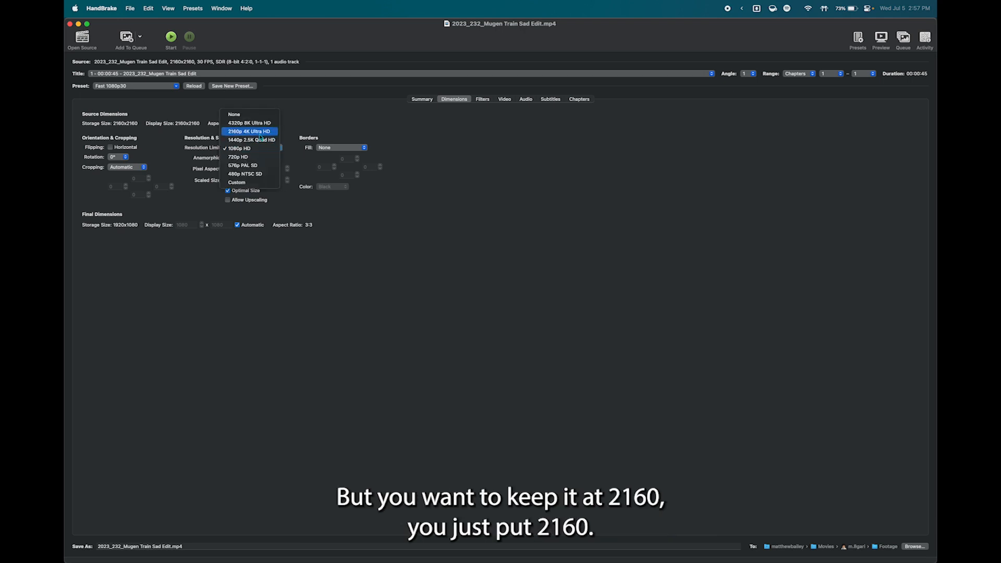
click(261, 136)
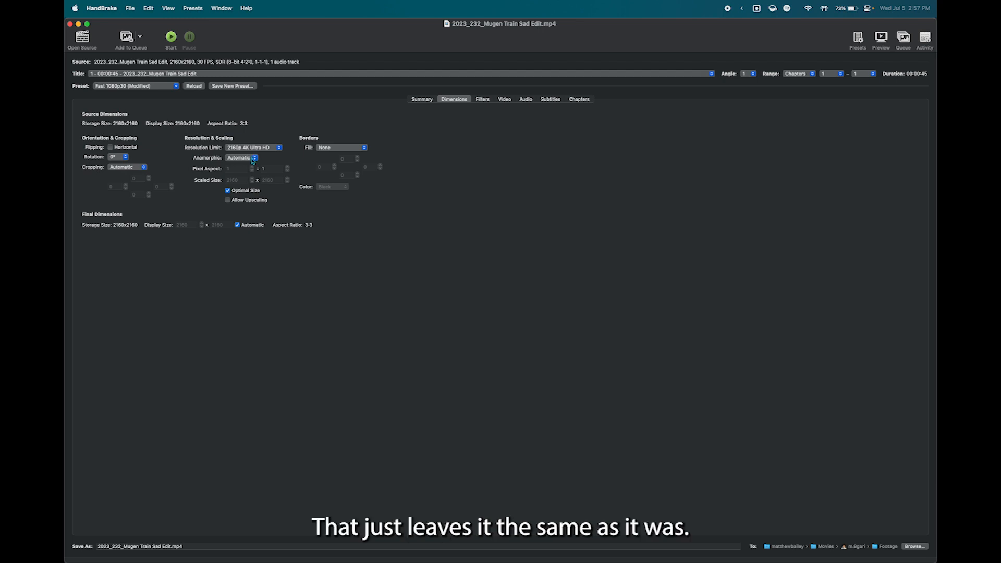
click(253, 157)
click(249, 168)
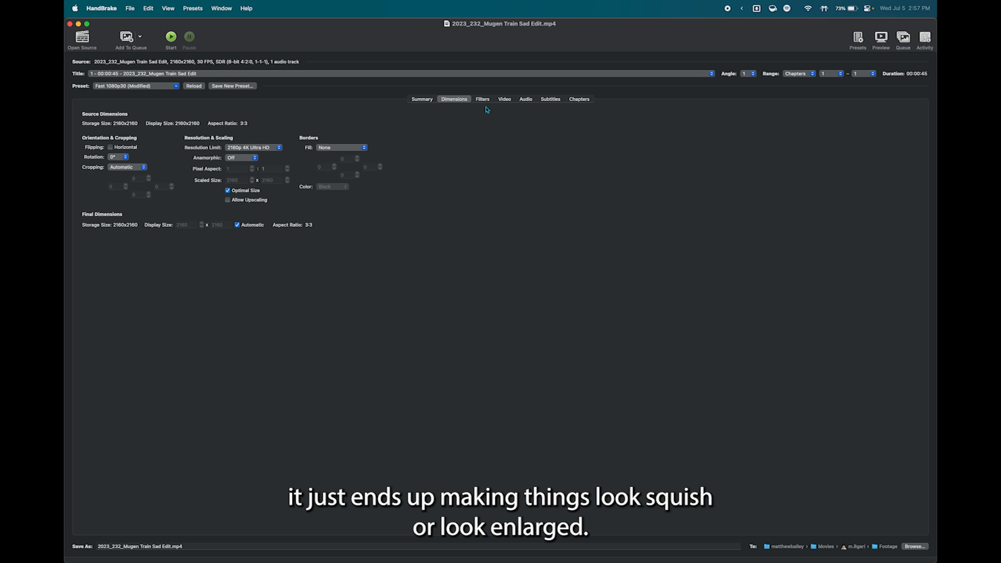
- In the video settings, set the Constant Quality value to RF 28
click(504, 99)
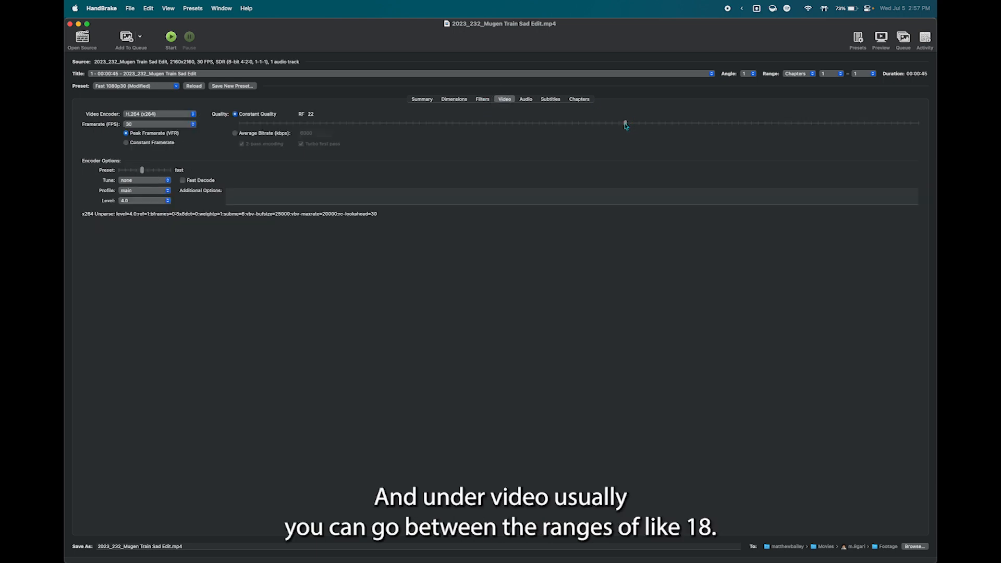
drag(626, 124, 552, 137)
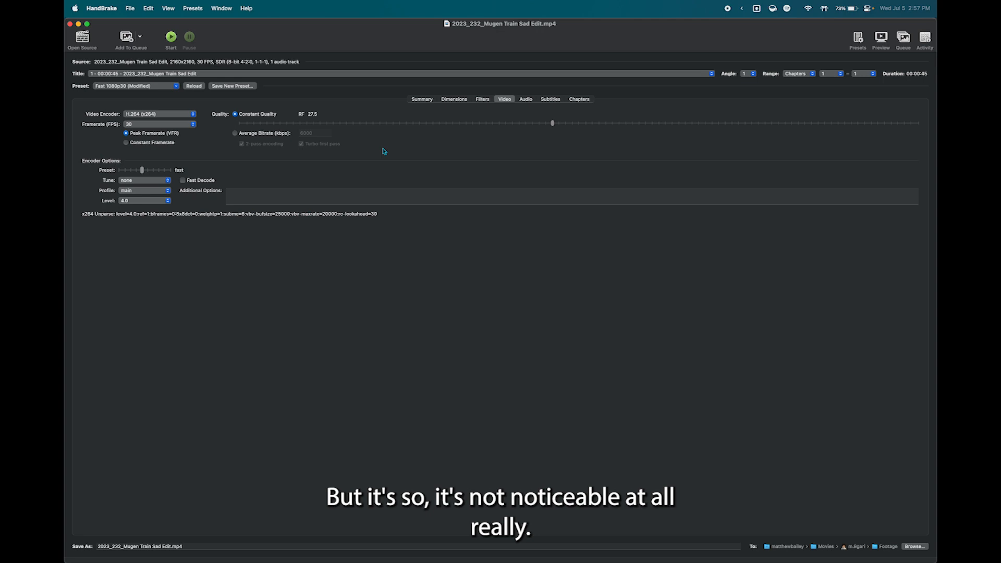
click(552, 124)
drag(551, 125, 546, 123)
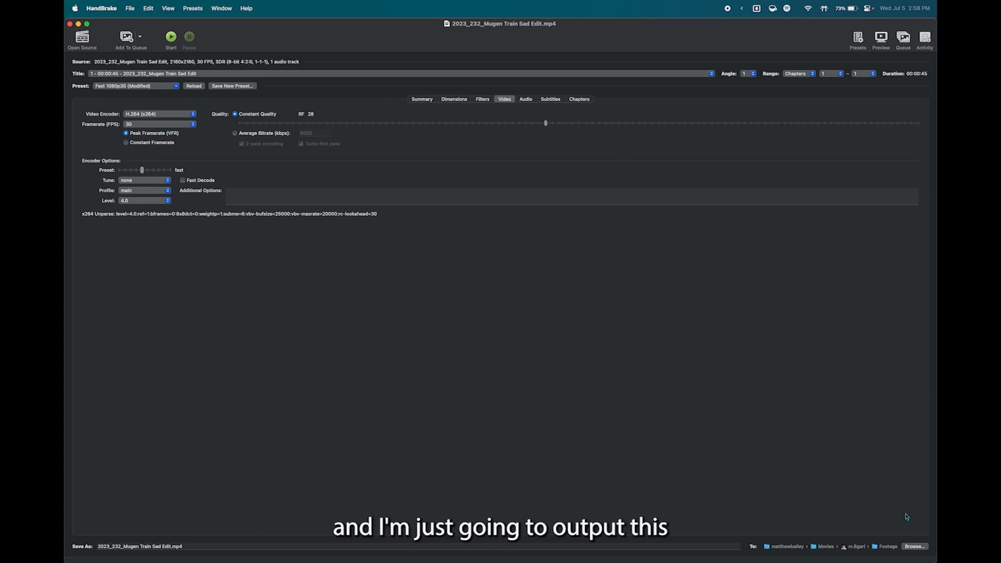
- Set the output to 2023_232_Mugen Train Sad Edit DOWNSIZE.mp4 in the 2023 Edits folder and start encoding
click(913, 546)
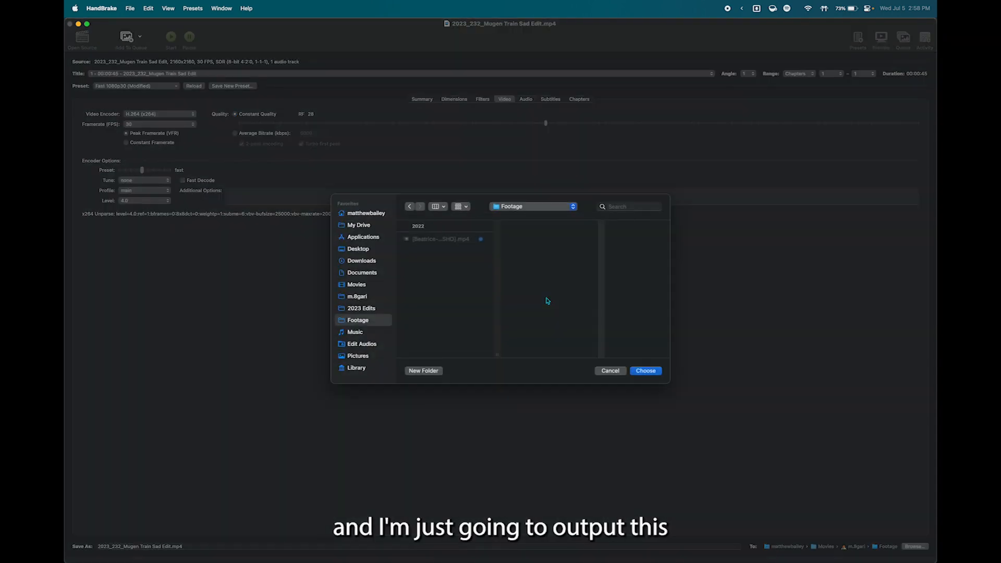
click(363, 312)
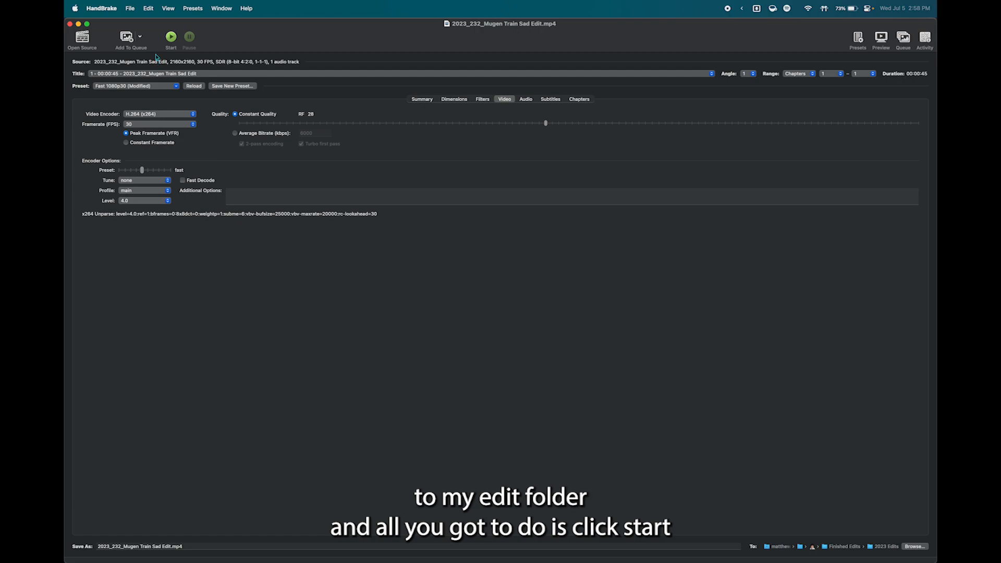
click(172, 38)
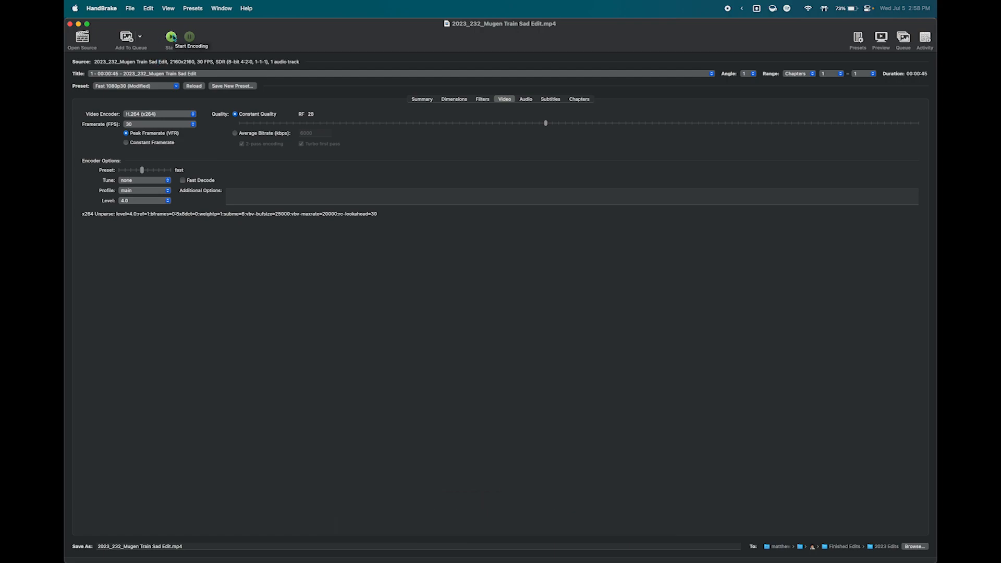
- Switch to Finder and open the 2023 Edits folder to compare the original and downsized file sizes
key(ctrl+Up)
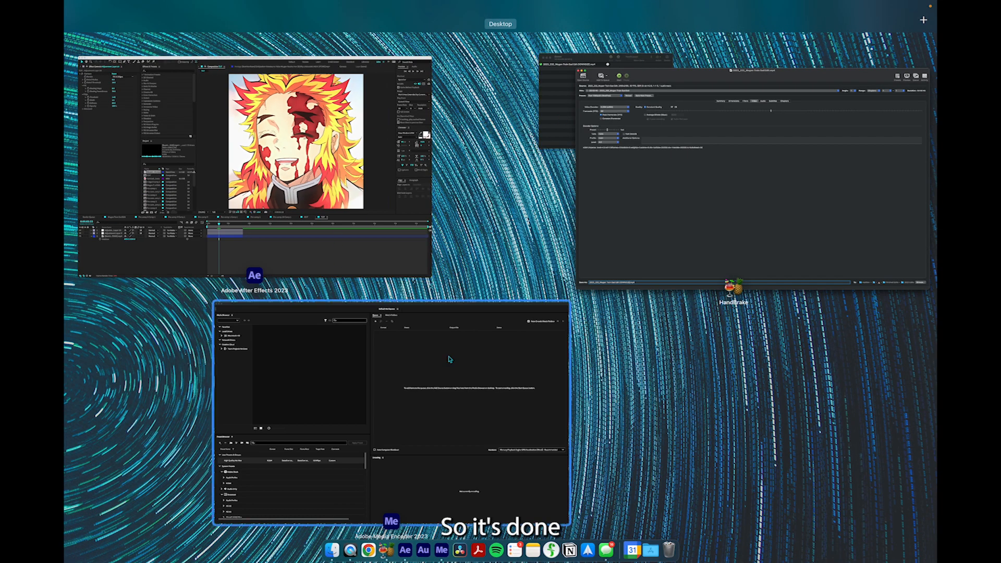
click(328, 553)
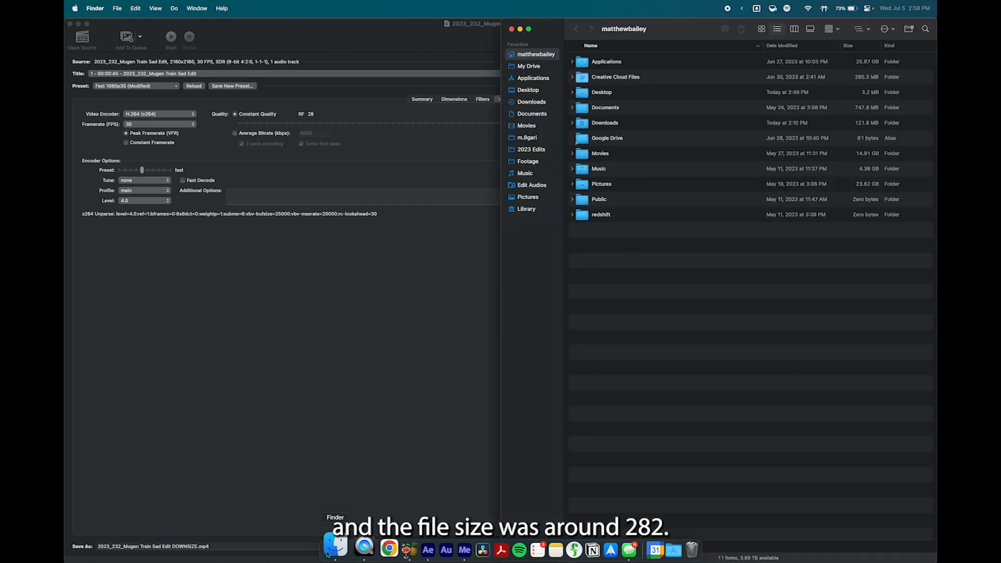
click(550, 117)
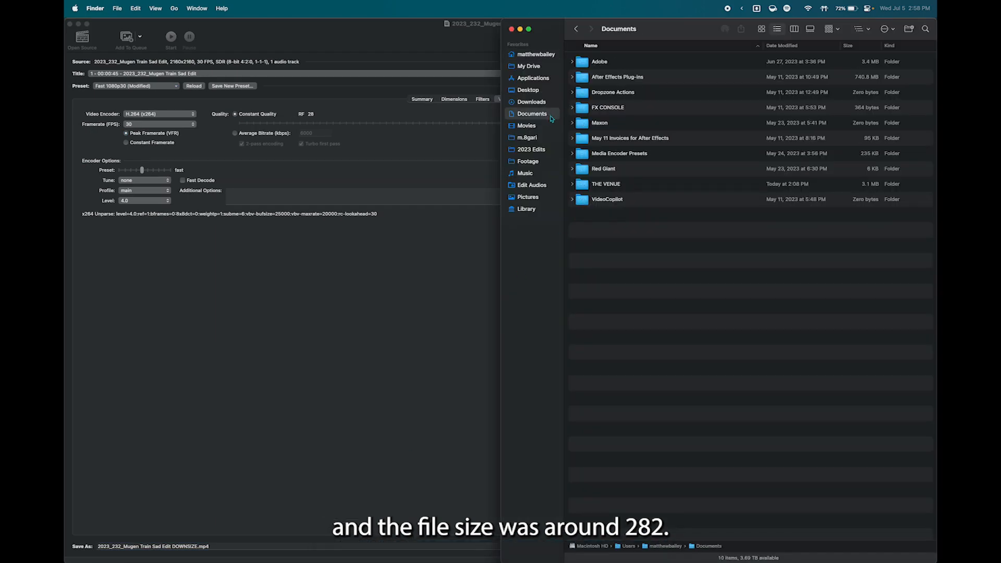
click(549, 151)
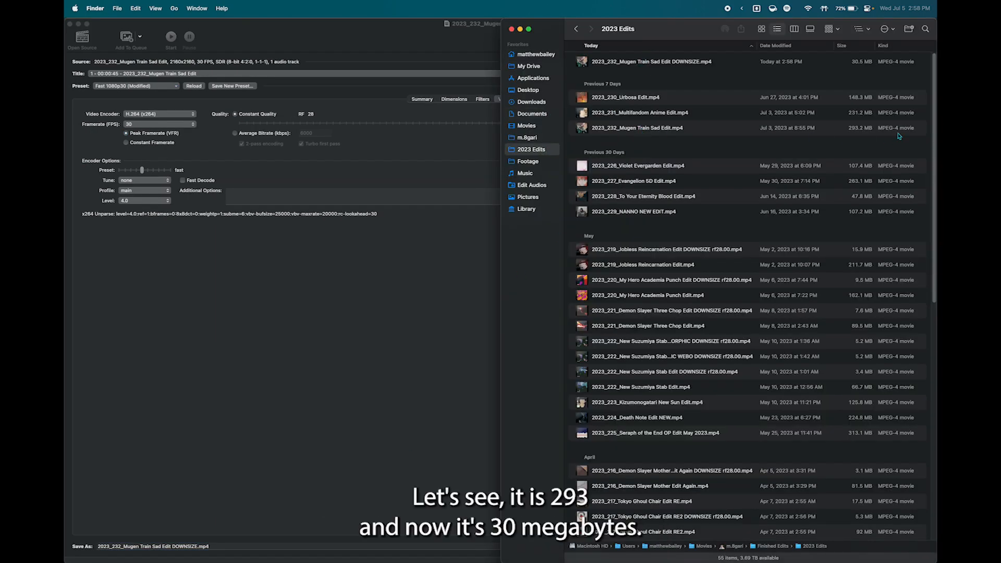
- Preview 2023_232_Mugen Train Sad Edit DOWNSIZE.mp4, close the preview and move the file to the Trash
click(702, 63)
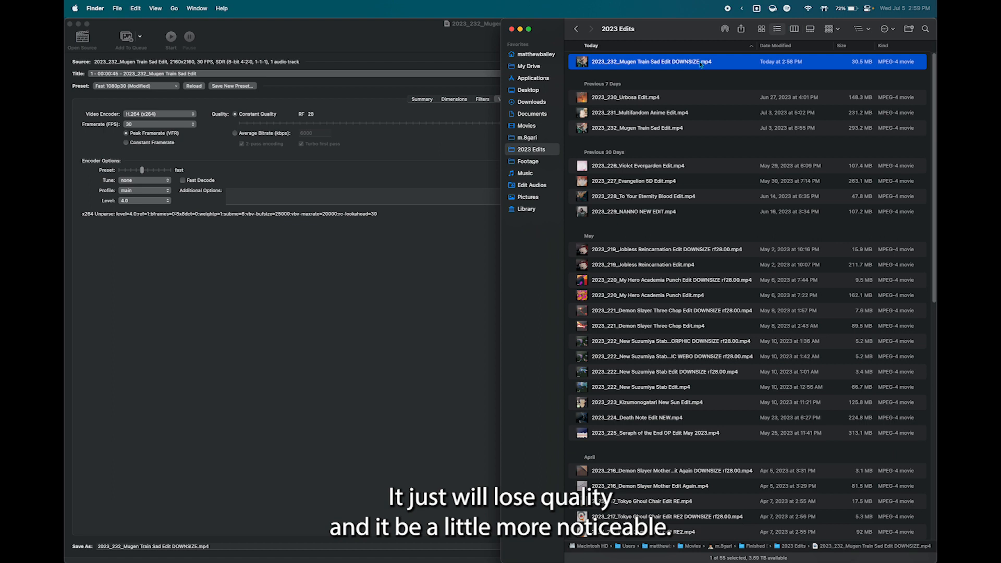
key(space)
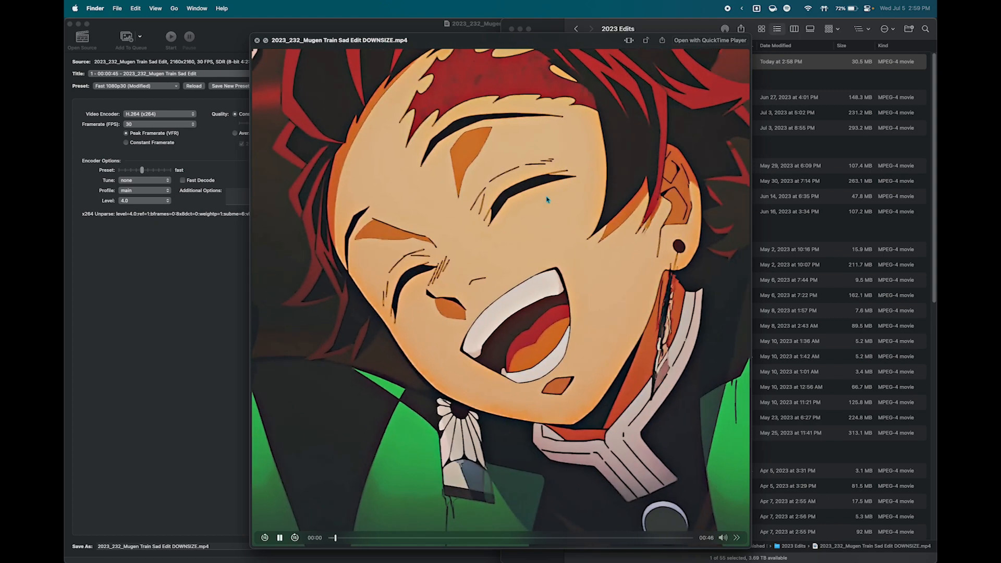
key(space)
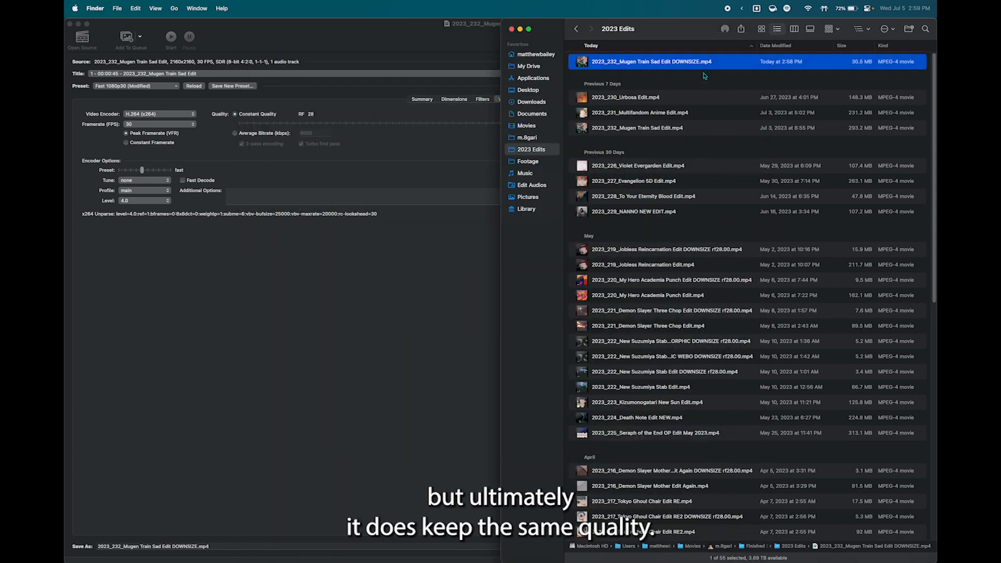
key(super+BackSpace)
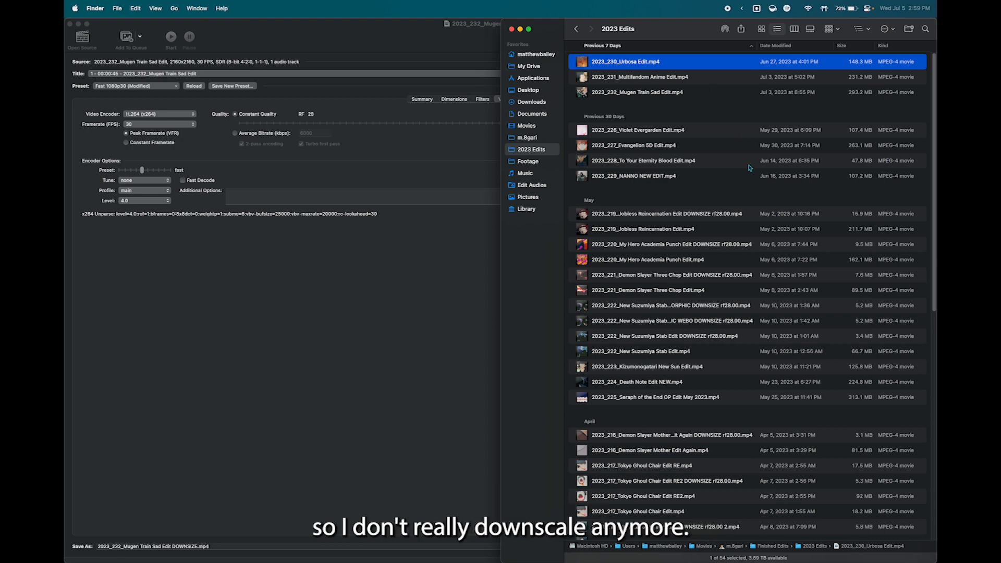
- Switch back to HandBrake and set the Constant Quality value to RF 21.5
click(432, 276)
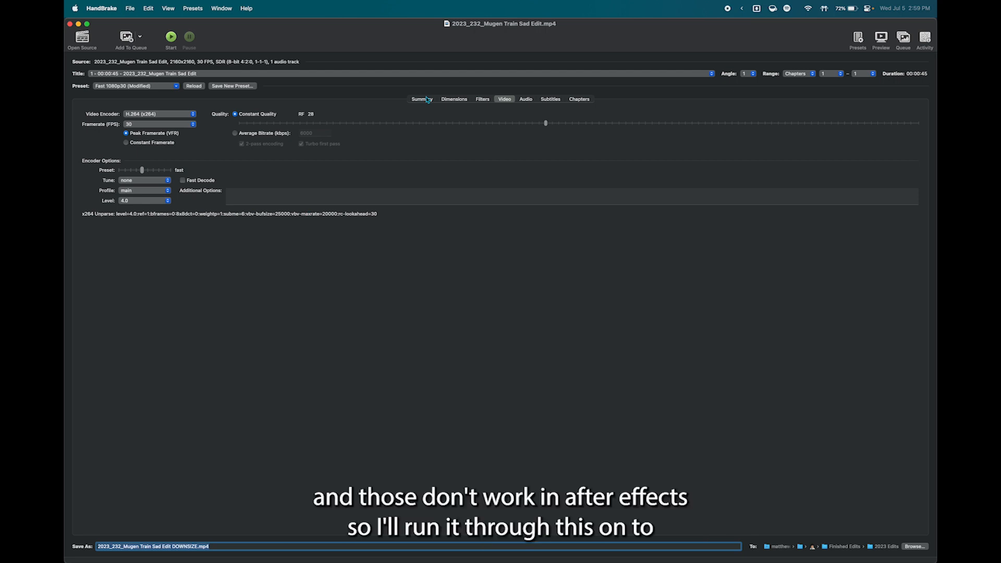
drag(482, 124, 631, 124)
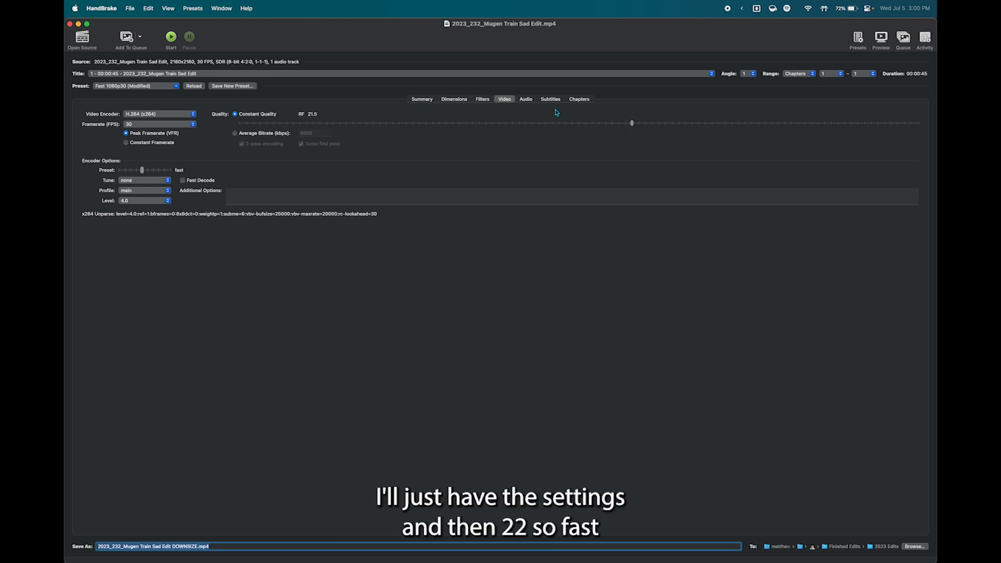
- Return to After Effects by hiding HandBrake, closing the Finder window and quitting Media Encoder
click(102, 8)
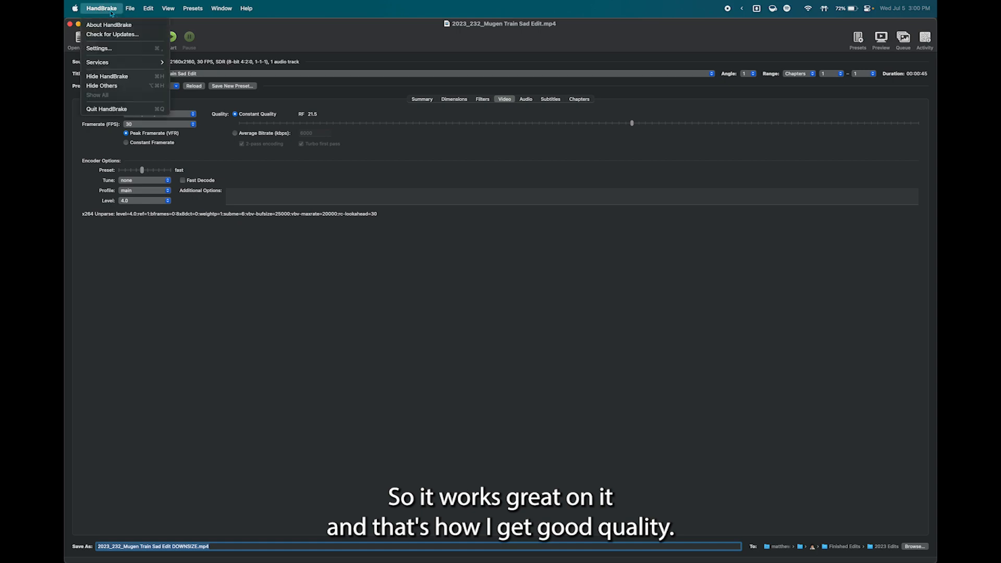
click(107, 76)
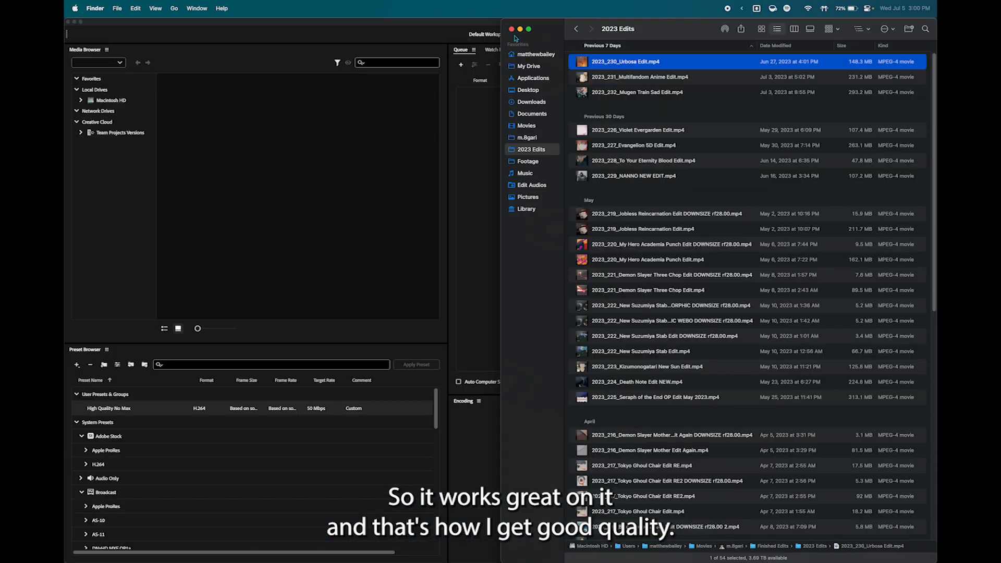
click(512, 29)
click(106, 9)
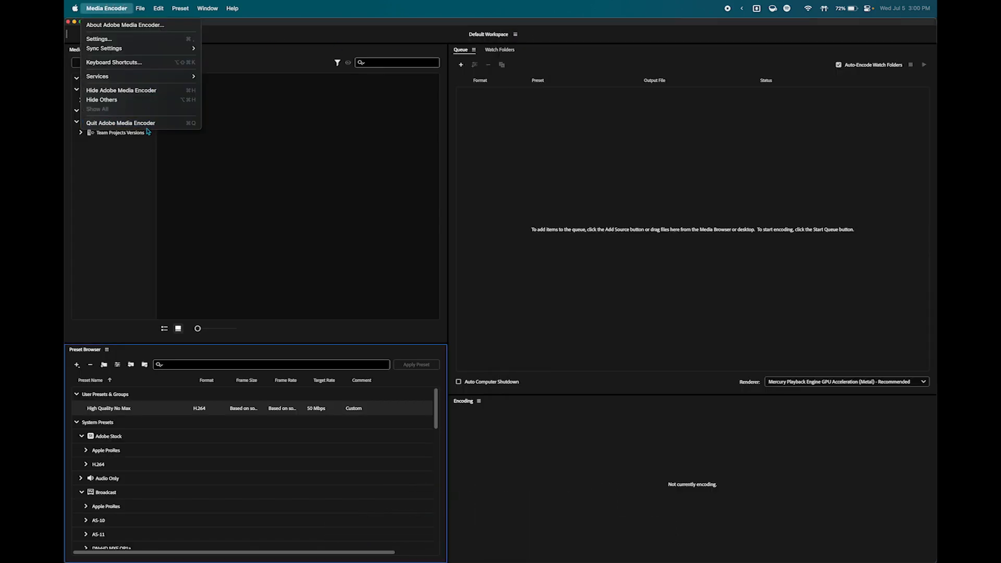
click(147, 125)
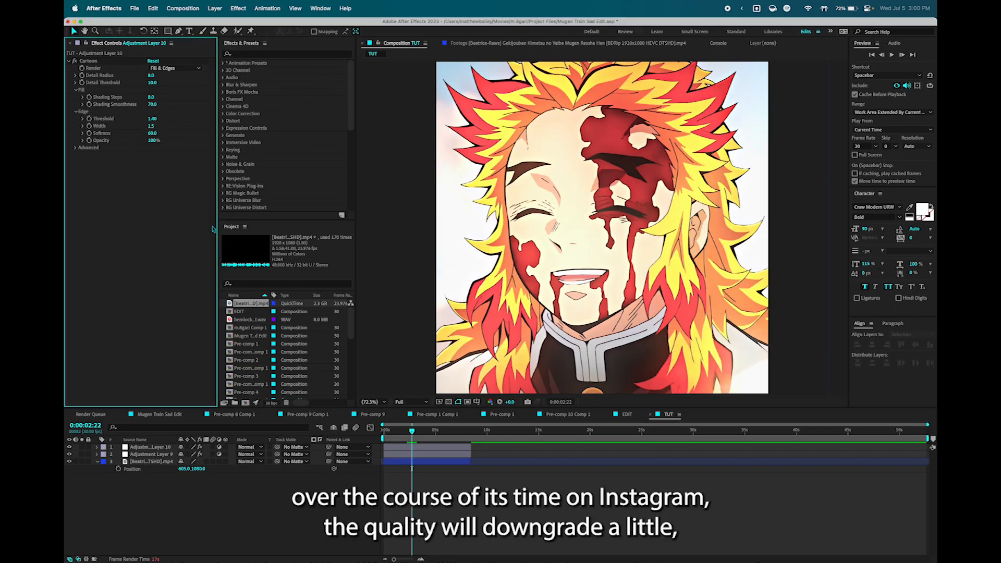